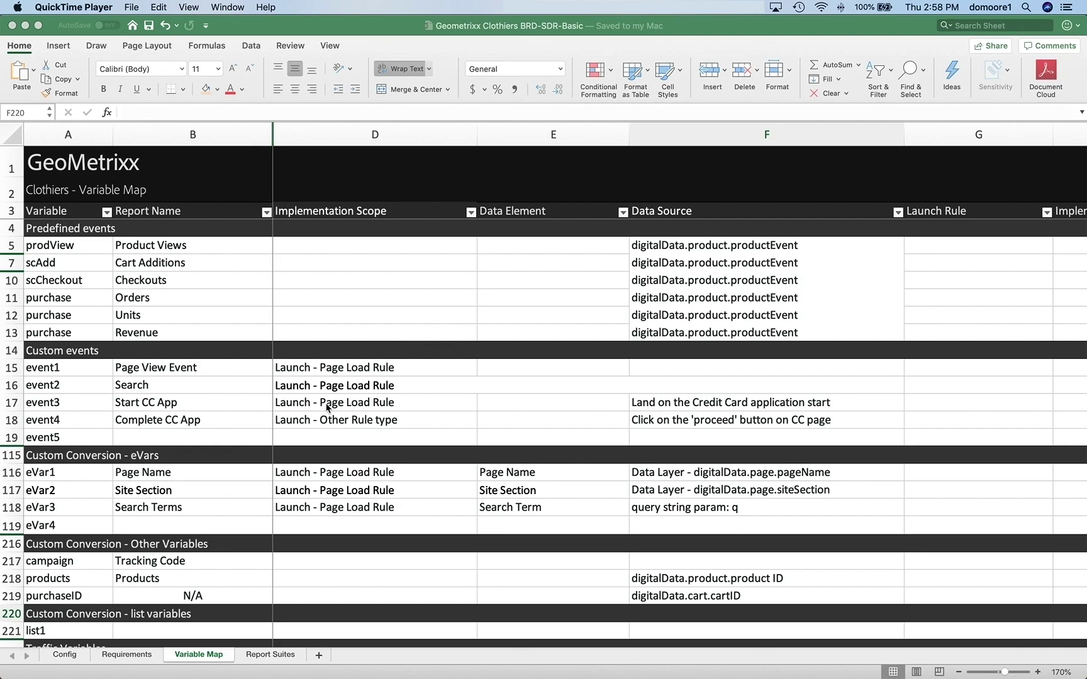
- Review the business requirements sheet and the Data Source entries in the variable map, including the source for eVar3 Search Terms
click(137, 654)
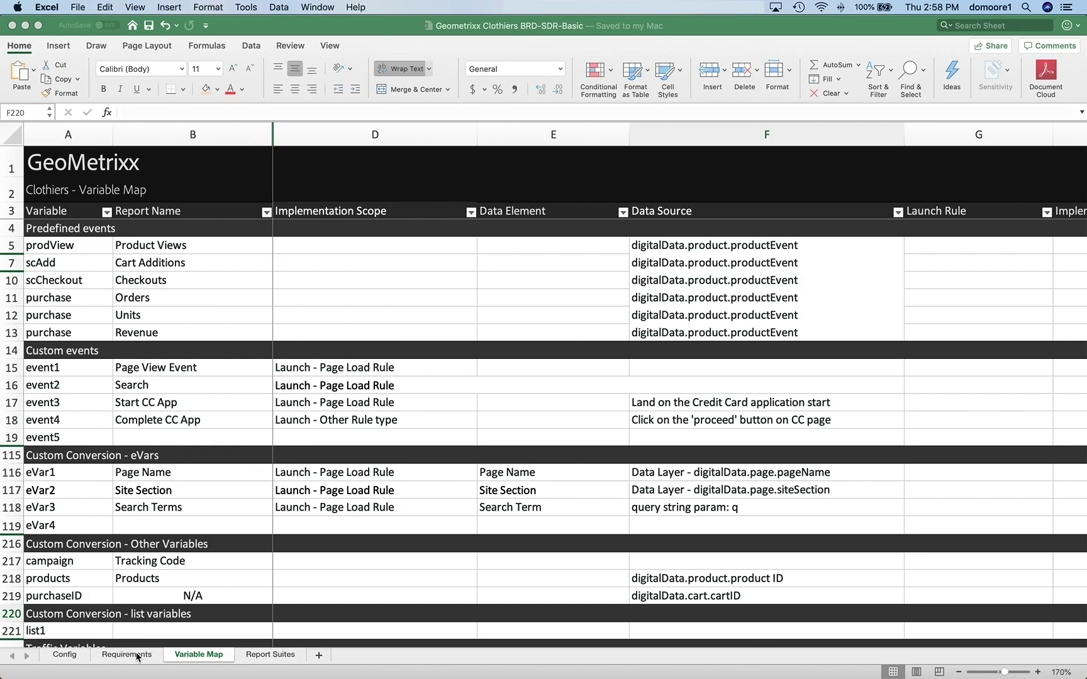
click(138, 656)
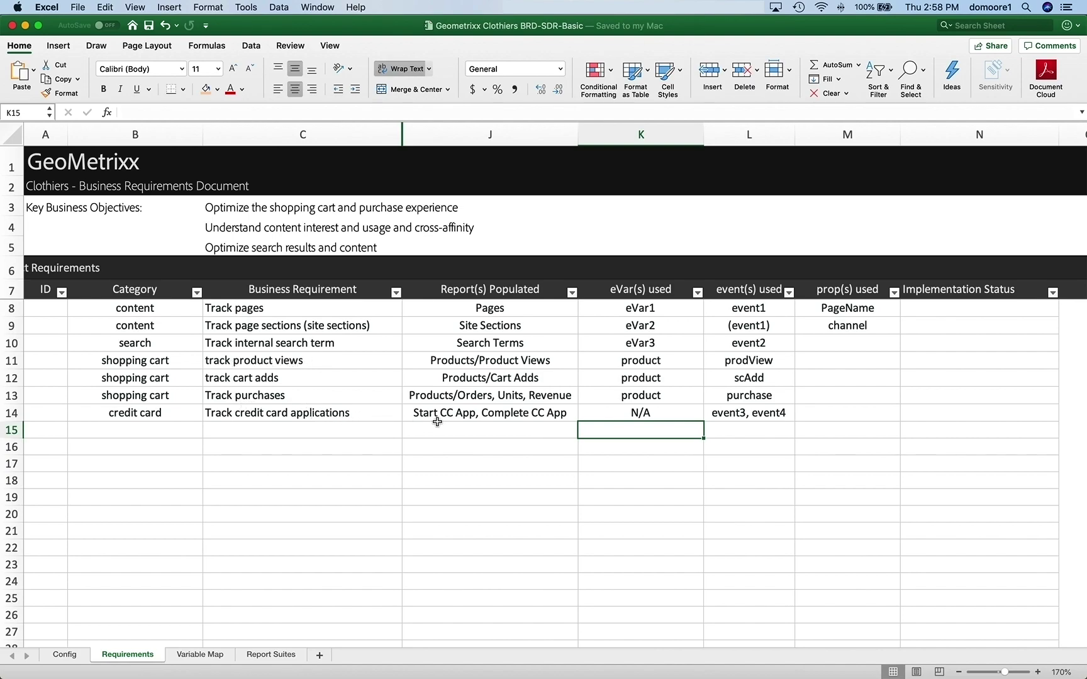
click(201, 656)
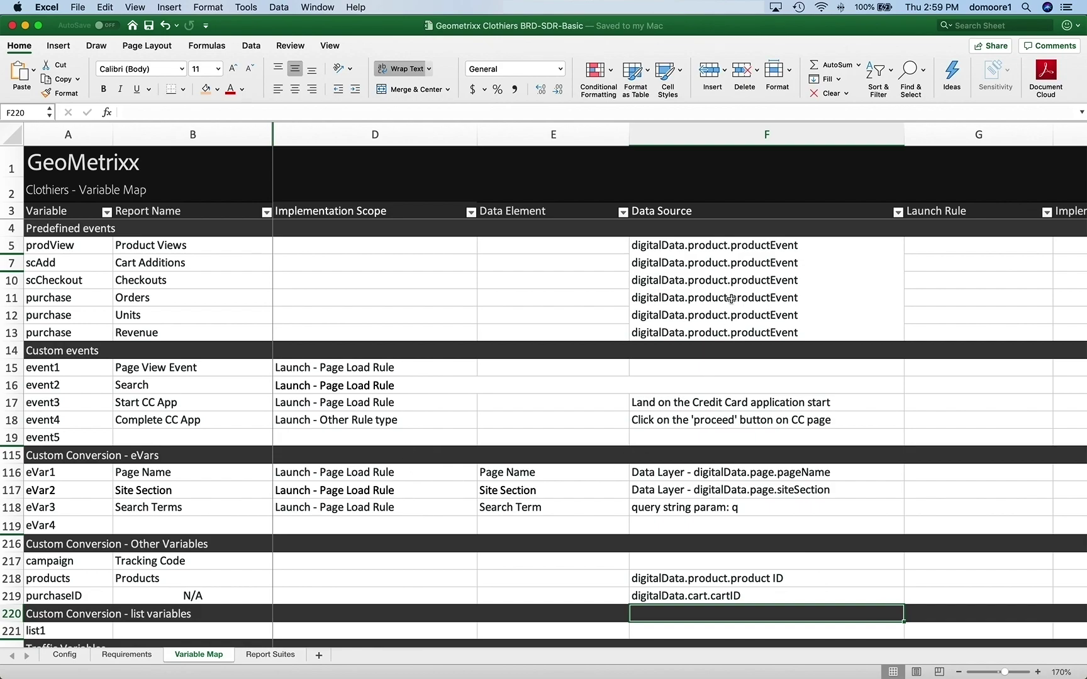
drag(740, 259, 743, 574)
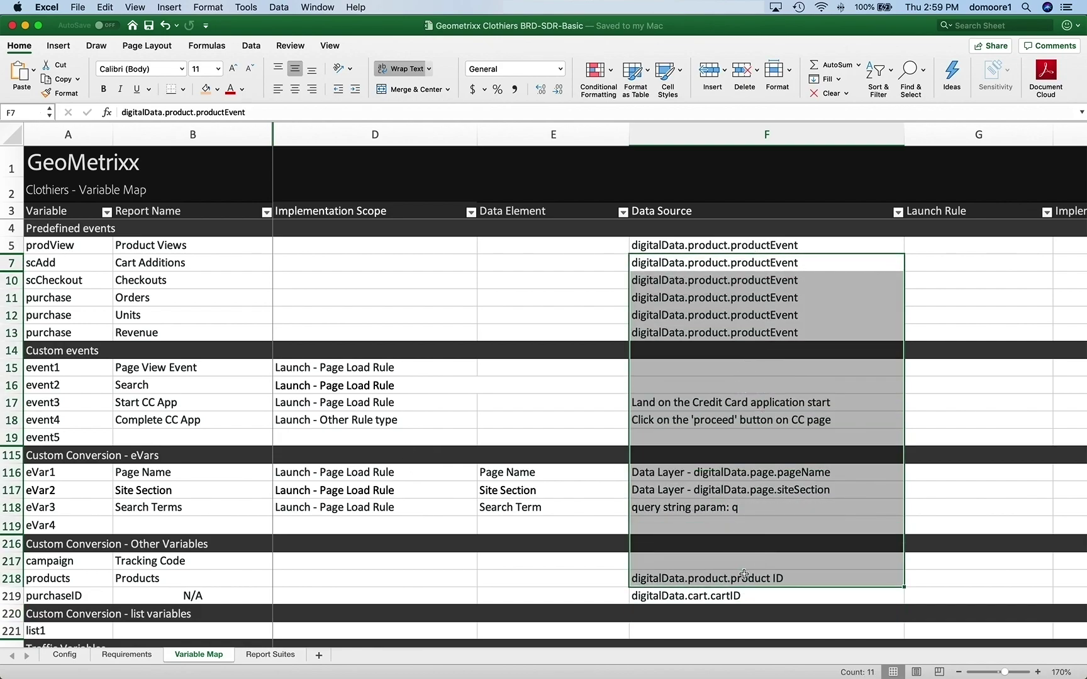
click(717, 317)
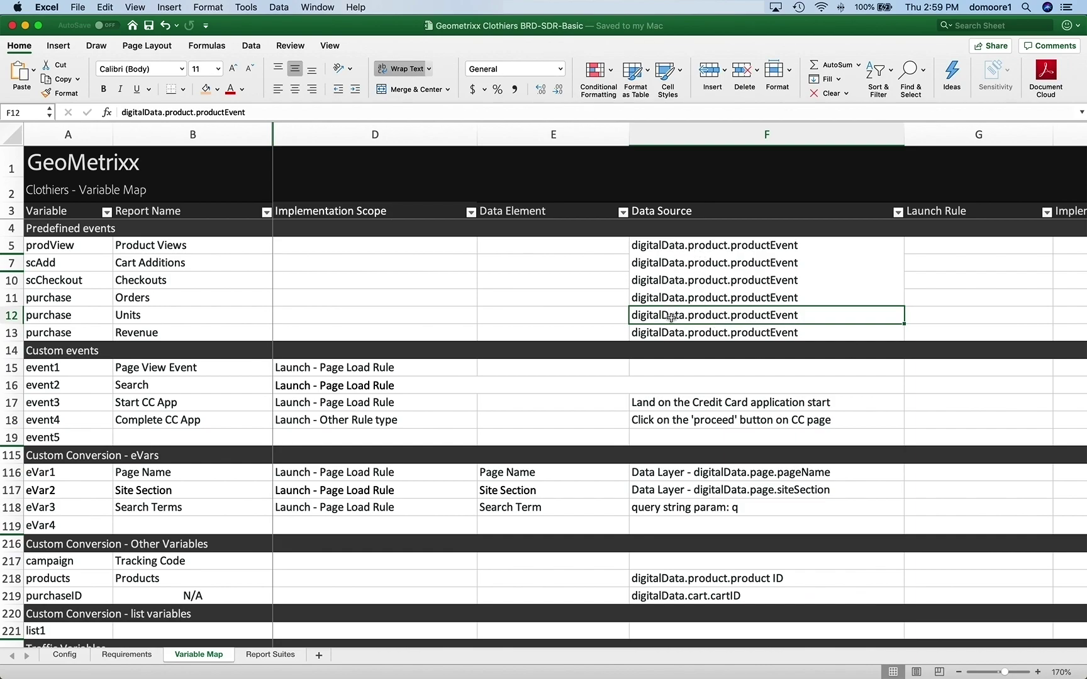
click(676, 511)
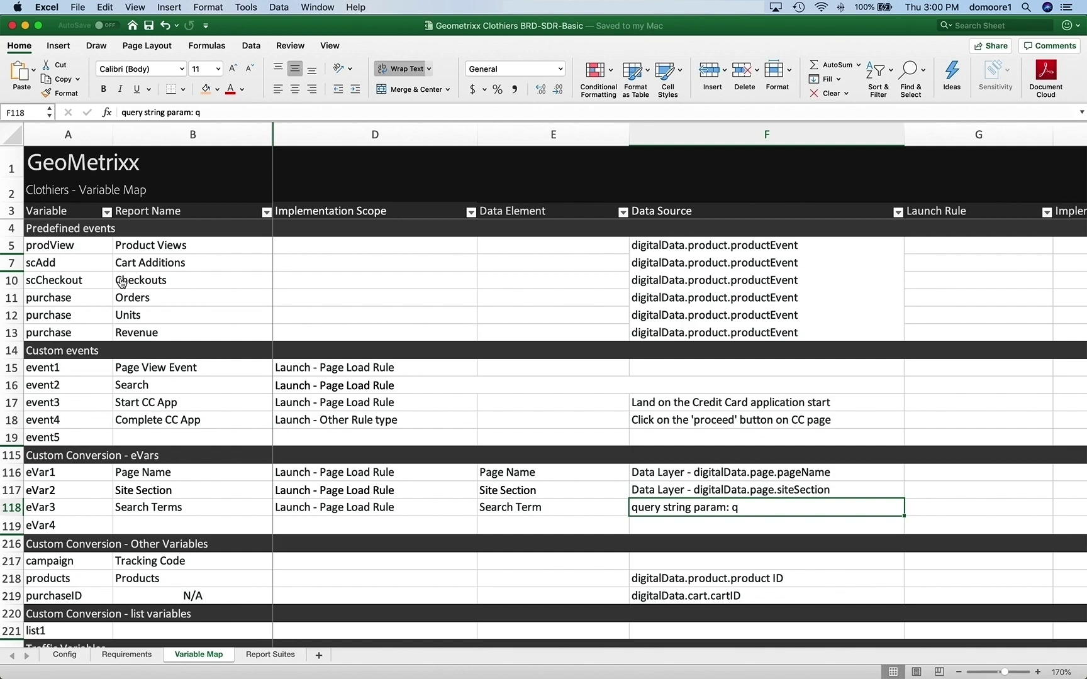
- Switch to Adobe Analytics in Chrome and open the Success Events conversion settings for the GeoMetrixx Clothiers Dev report suite
key(super+Tab)
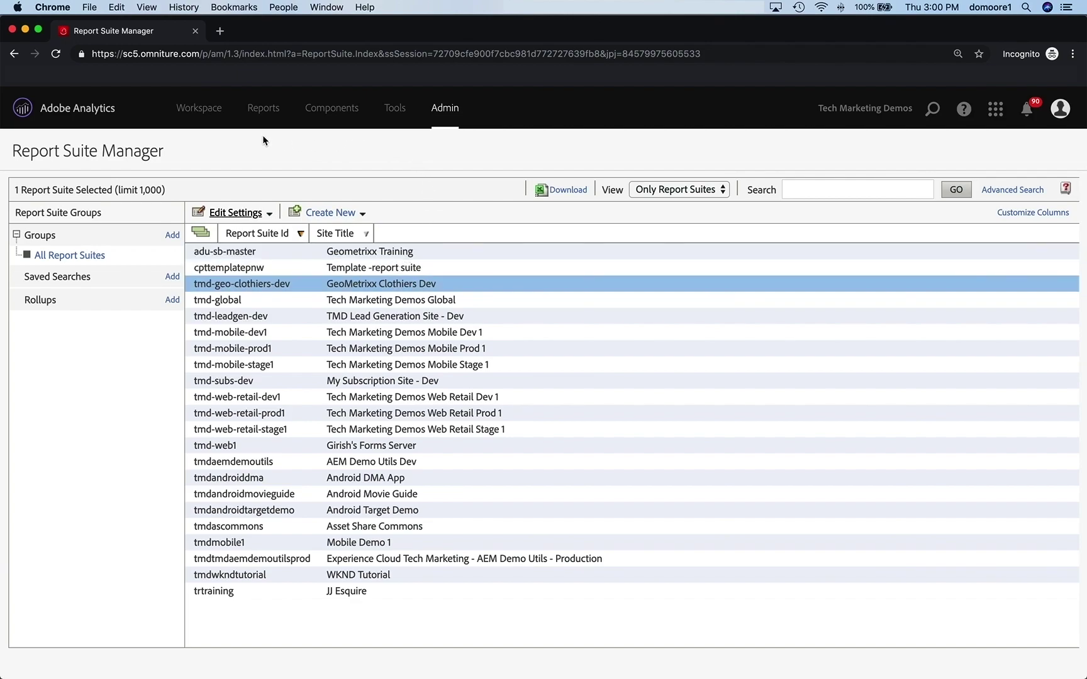
mouse_move(448, 110)
click(333, 216)
click(250, 214)
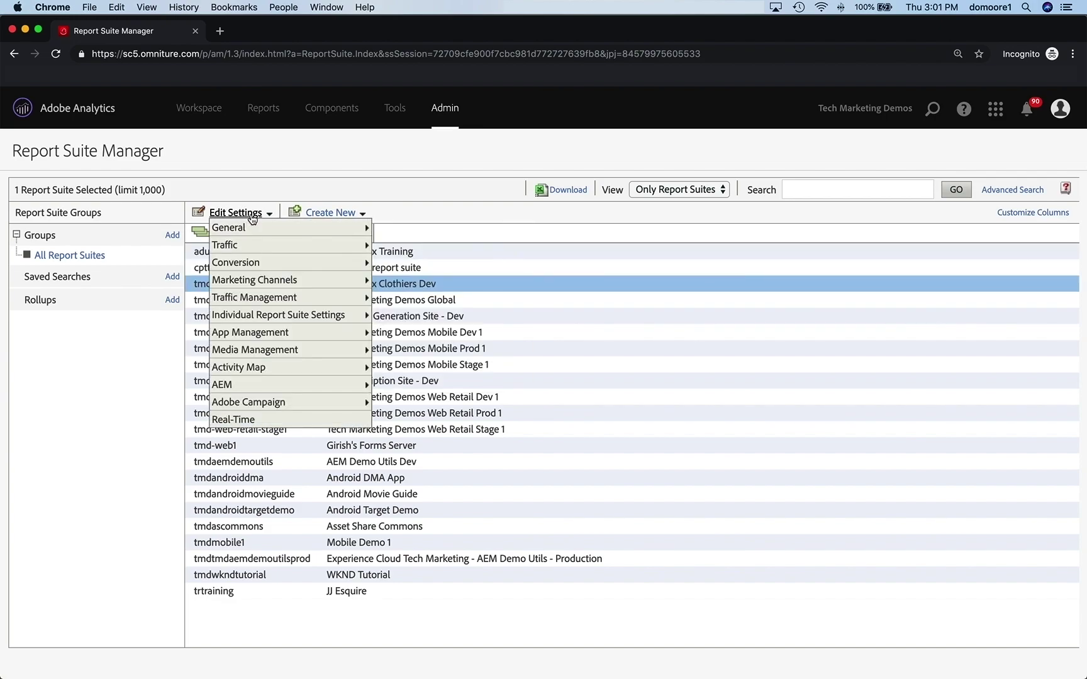
mouse_move(291, 262)
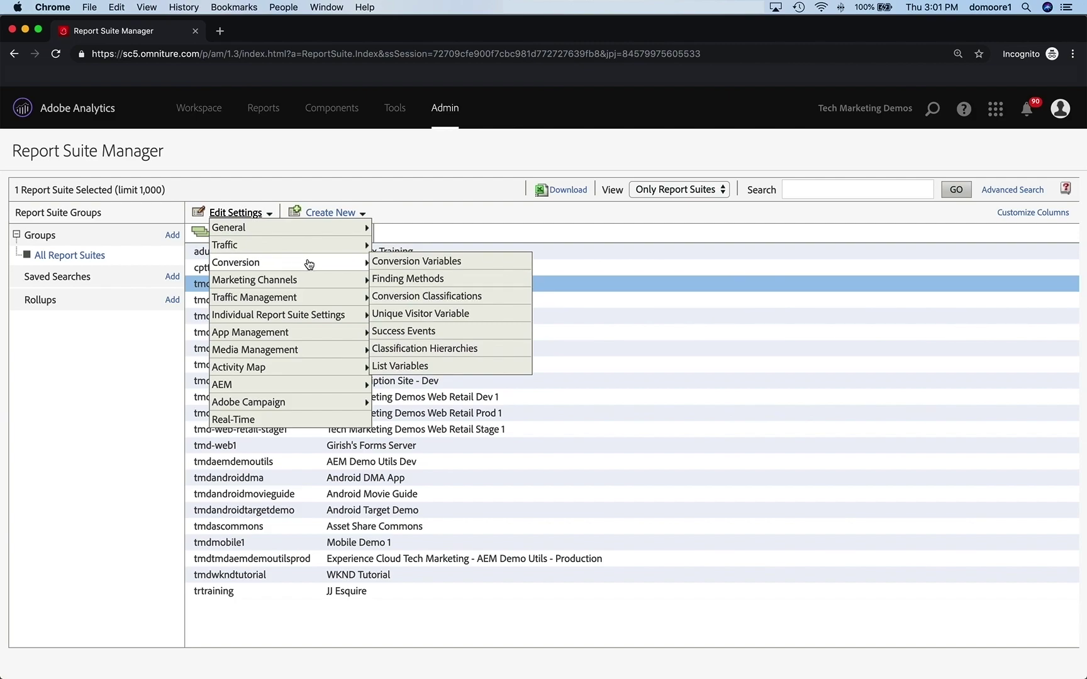
click(438, 332)
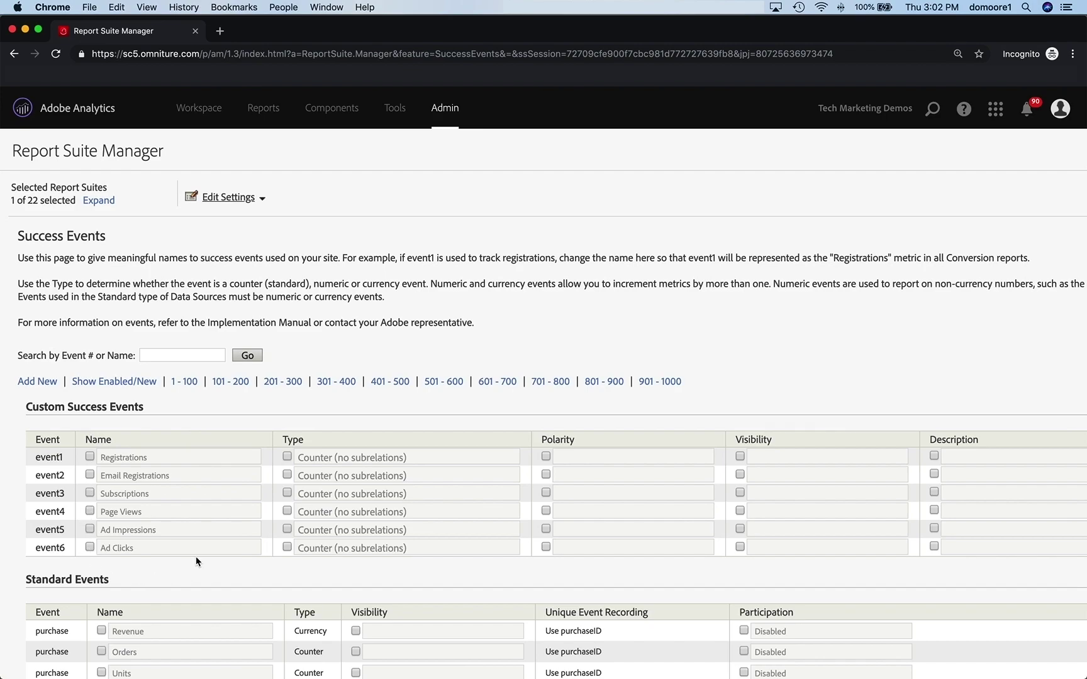
- Compare the standard success events with the predefined events listed in the Excel variable map, and return to Chrome
click(192, 511)
scroll(195, 509, down, 3)
scroll(195, 509, down, 2)
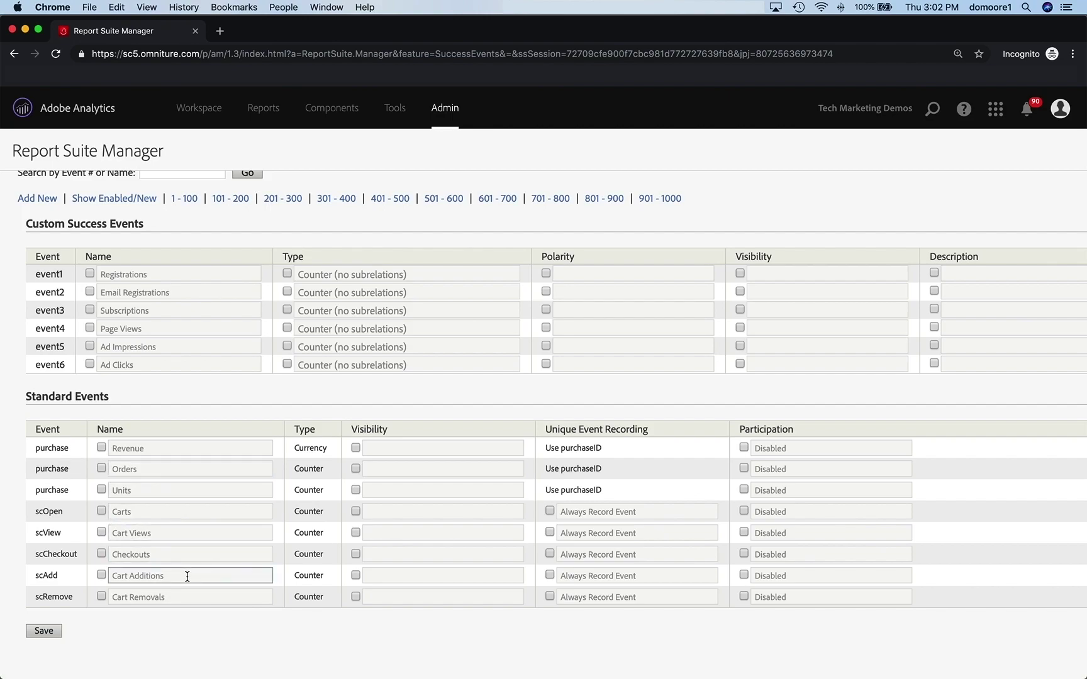
scroll(207, 578, up, 1)
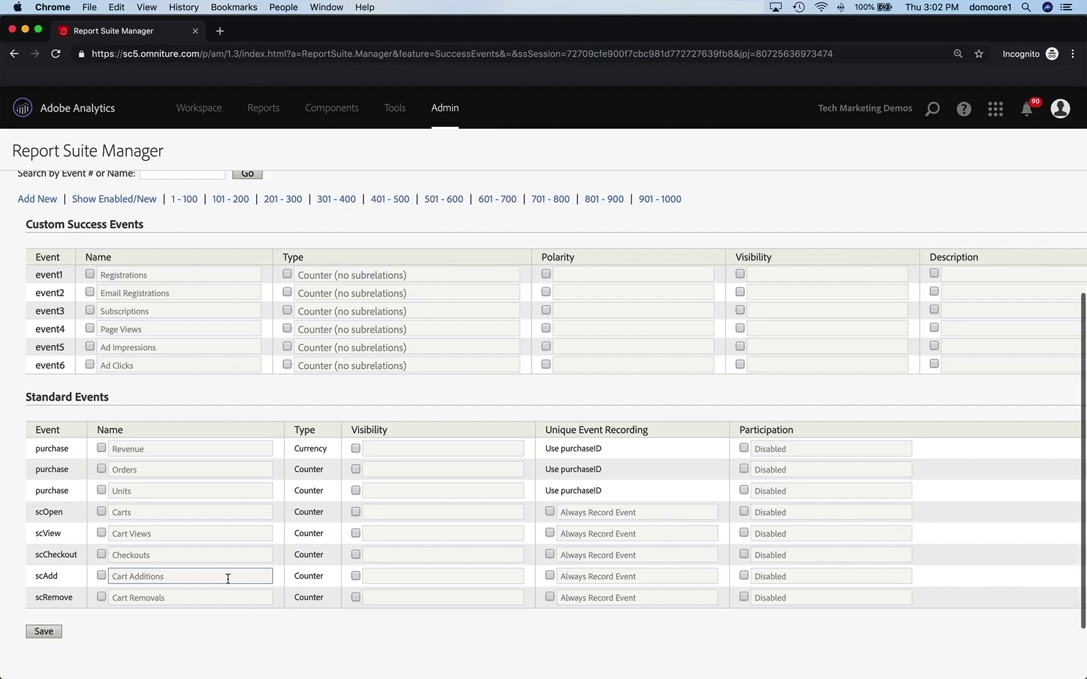
key(super+Tab)
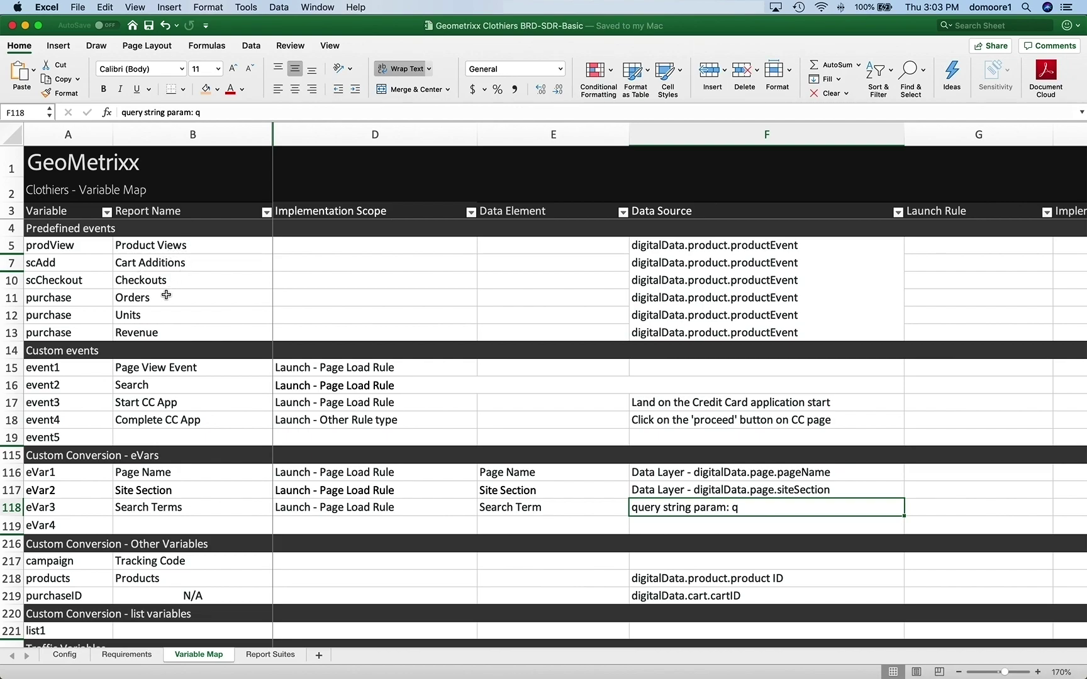
key(super+Tab)
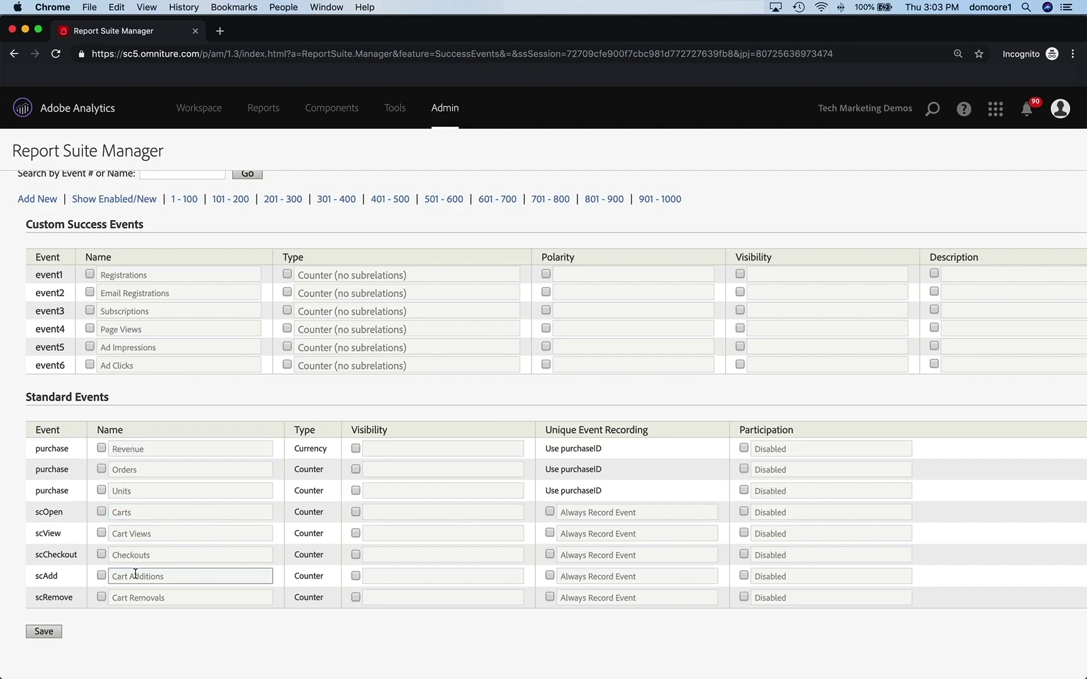
- Set the visibility of the scRemove (Cart Removals) standard event to Hidden Everywhere
scroll(151, 578, up, 1)
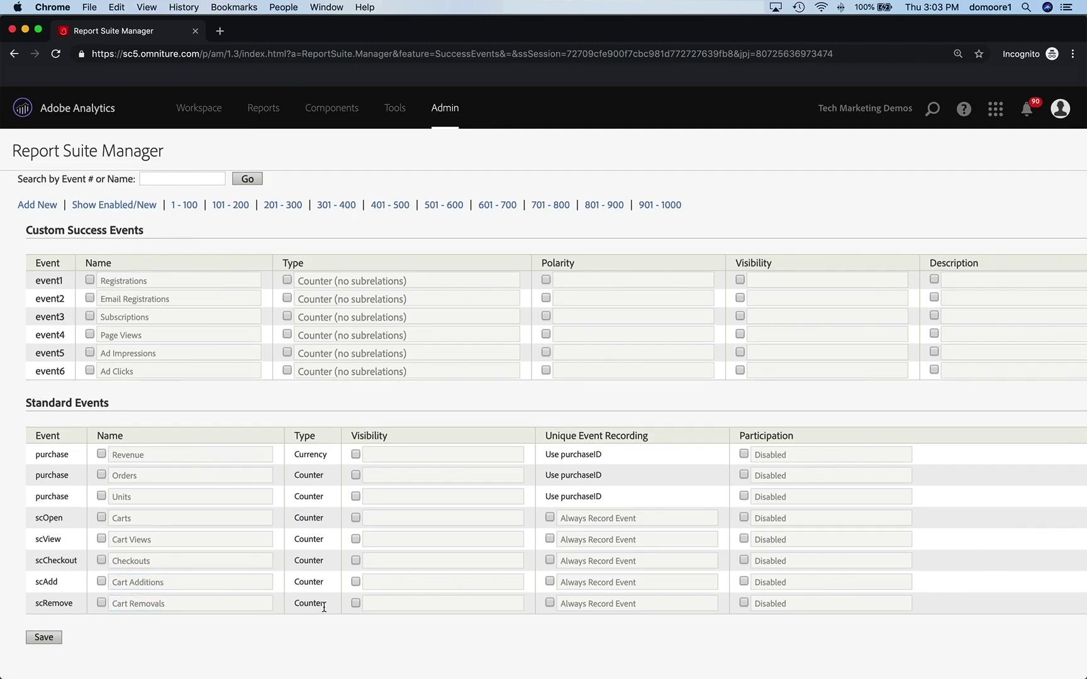
click(387, 606)
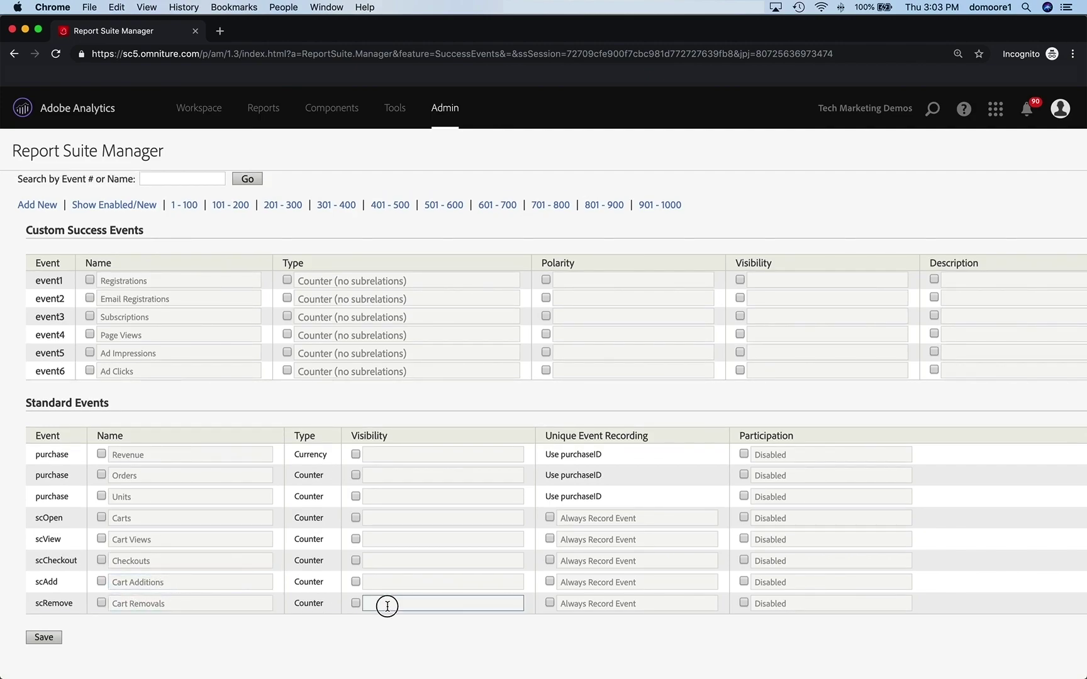
click(428, 604)
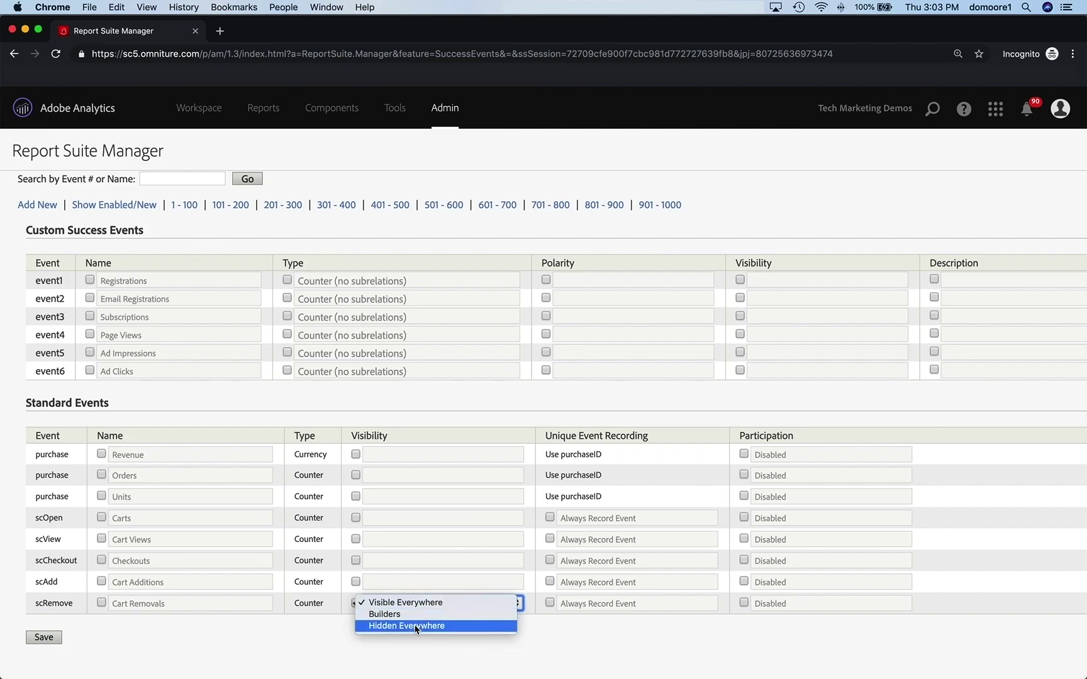
click(412, 626)
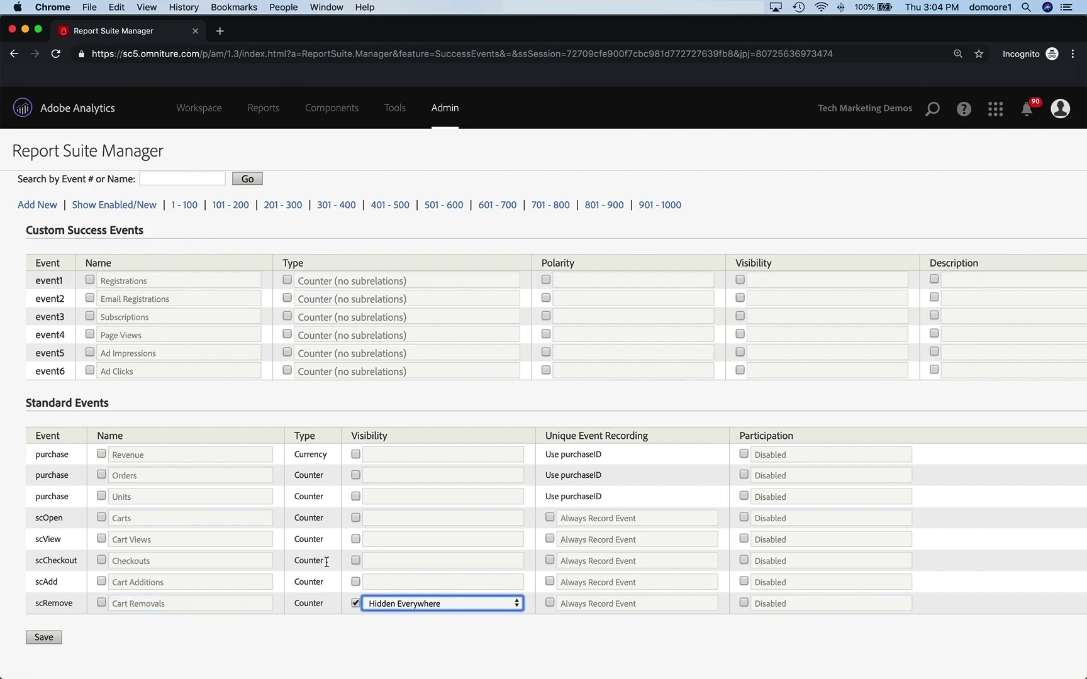
- Set the visibility of the scOpen (Carts) and scView (Cart Views) standard events to Hidden Everywhere
scroll(269, 575, down, 1)
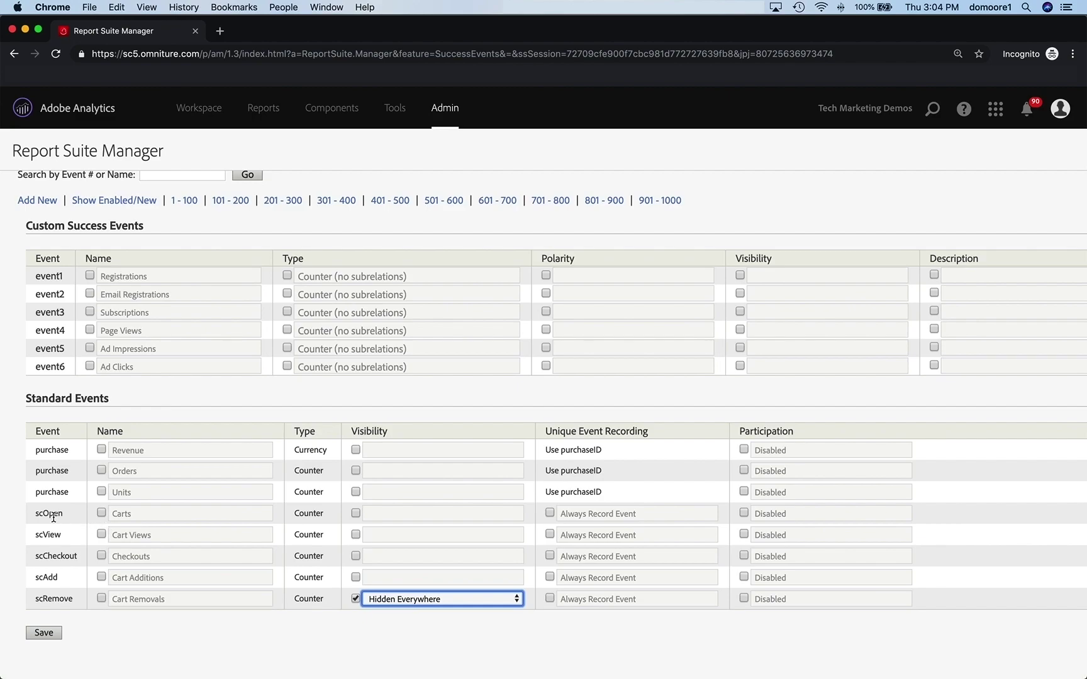
click(440, 514)
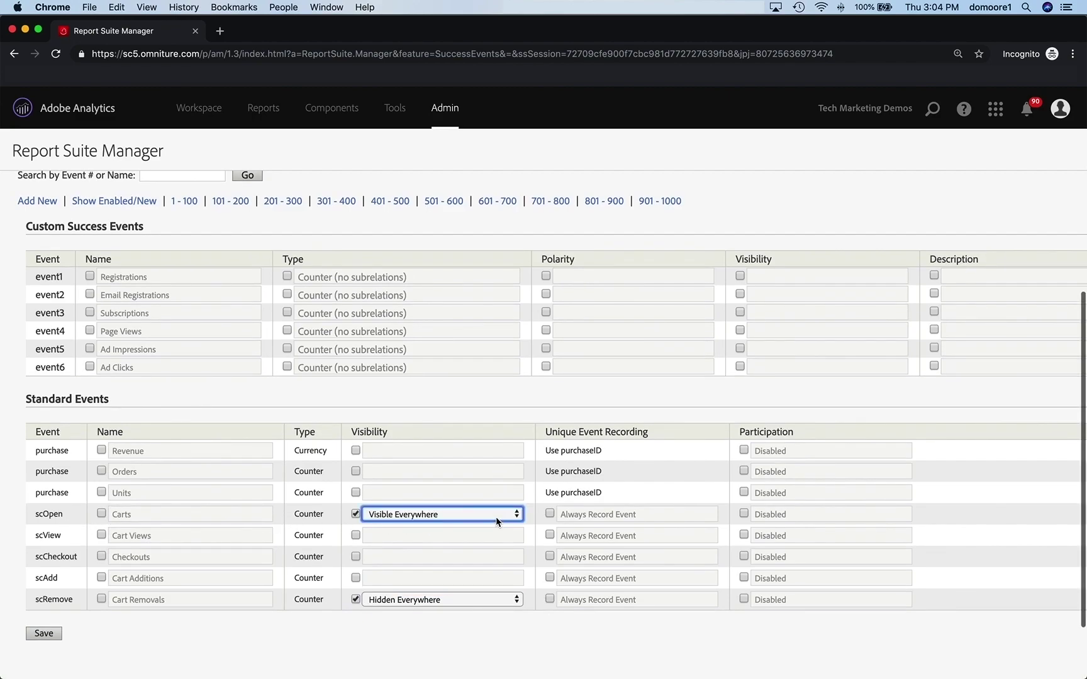
click(517, 515)
click(404, 535)
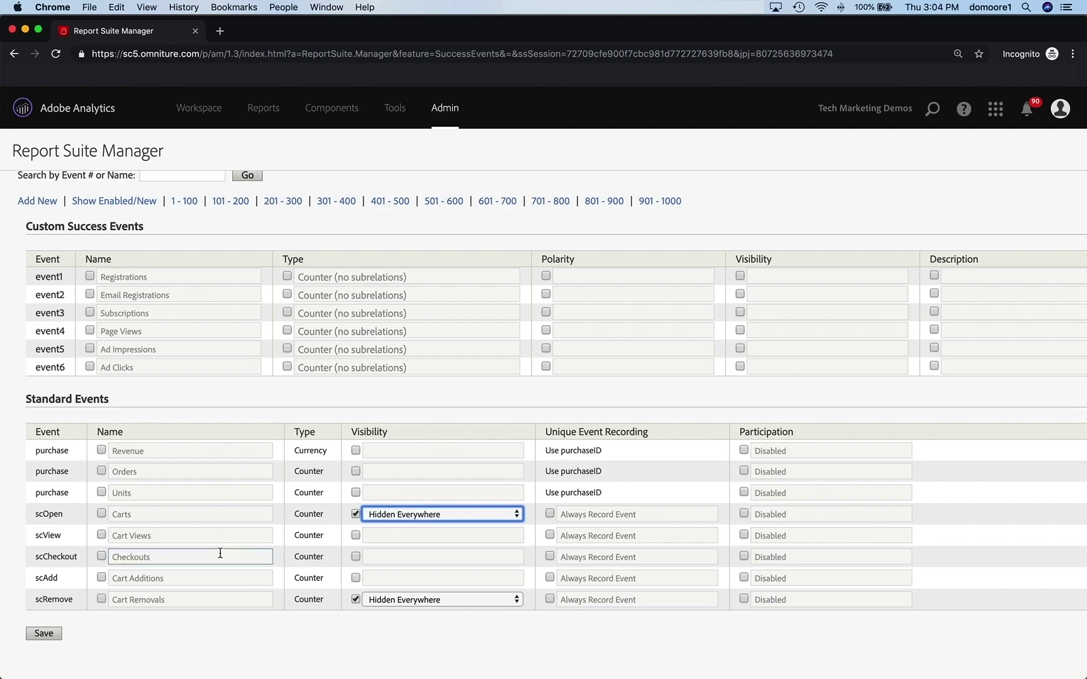
click(416, 534)
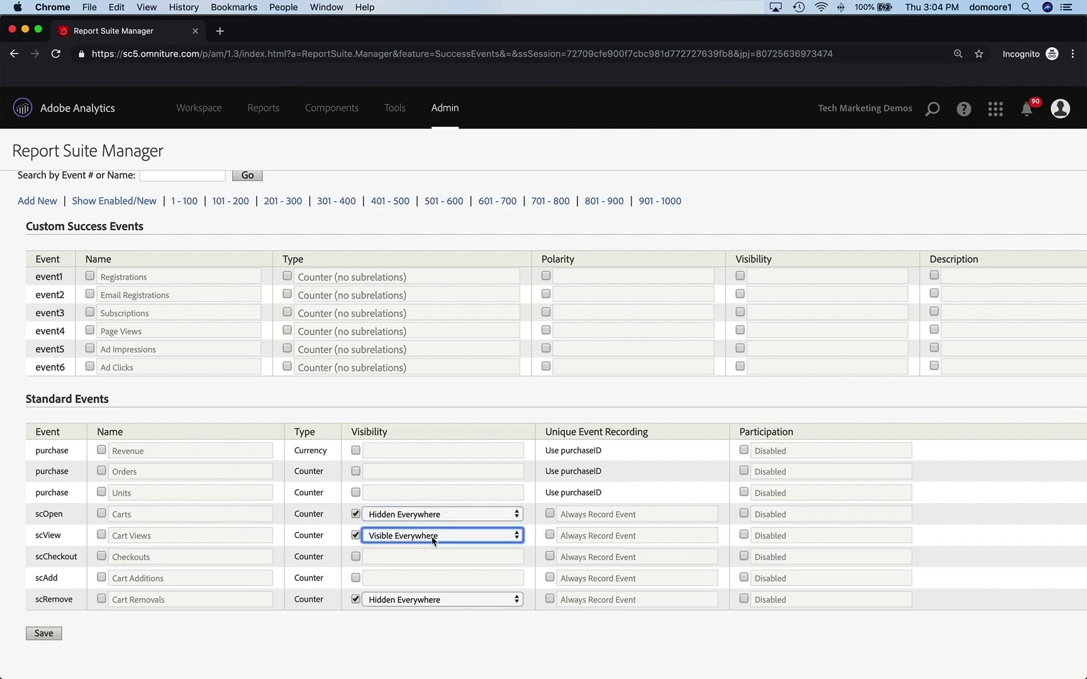
click(506, 535)
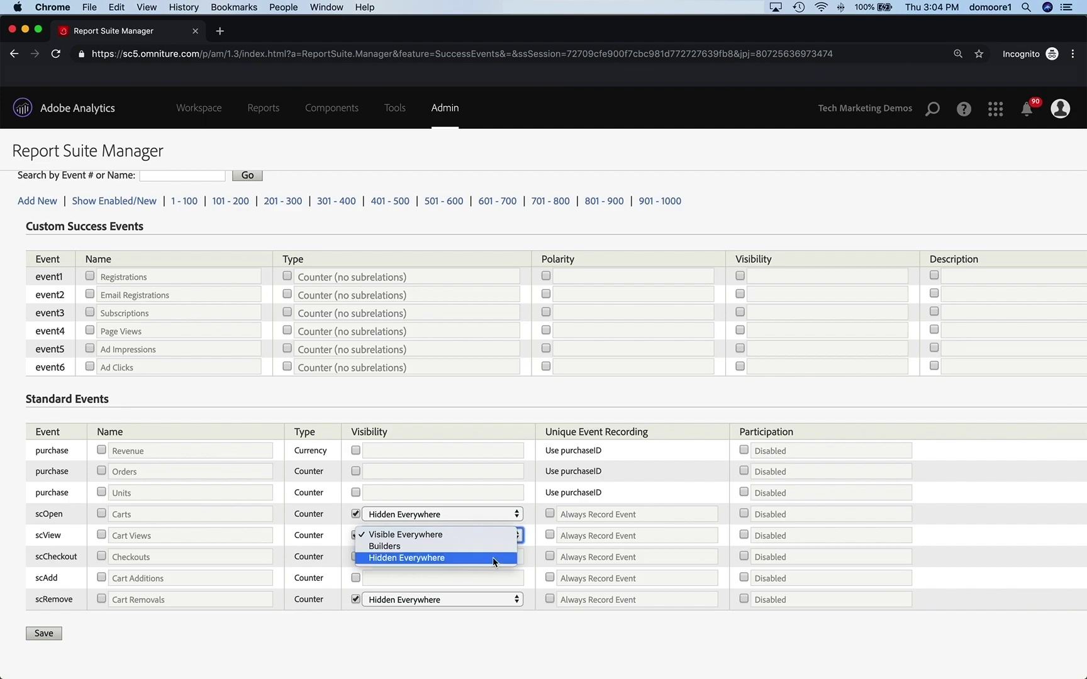
click(493, 558)
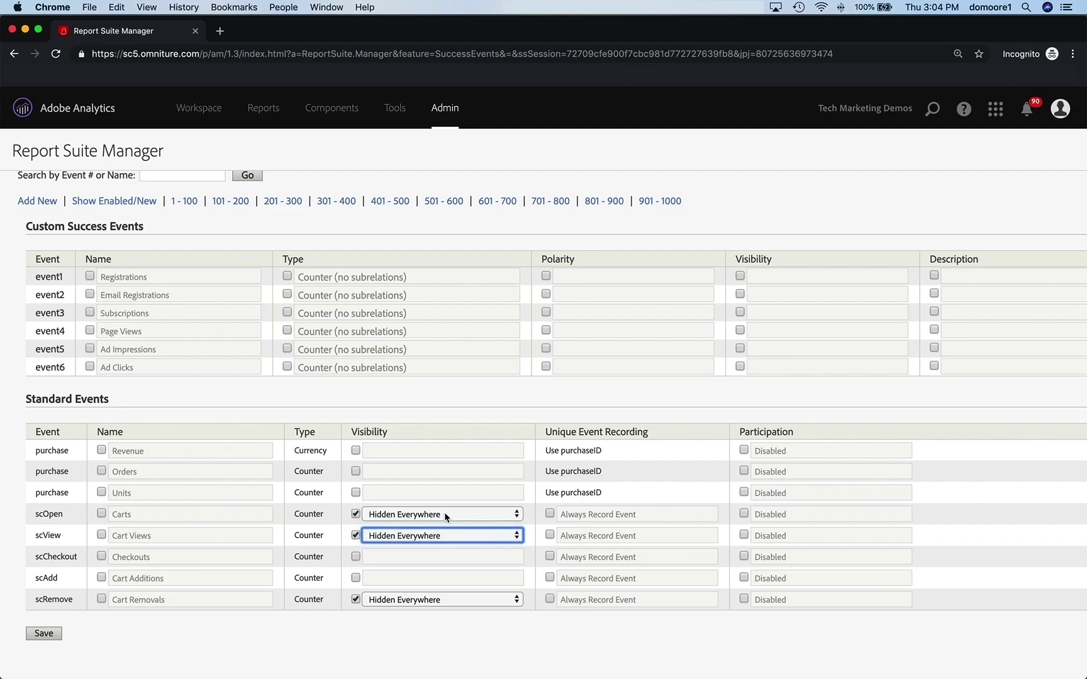
- Look up event1 in the Excel variable map and rename custom success event1 in Chrome to "Page View Event"
scroll(177, 392, up, 2)
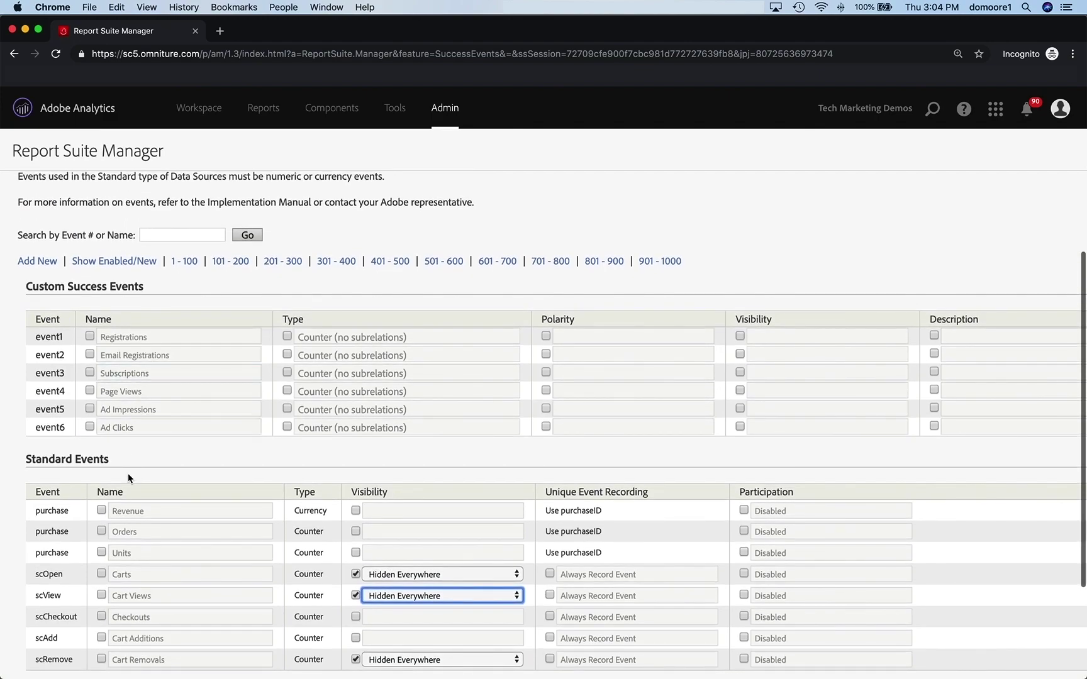
key(super+Tab)
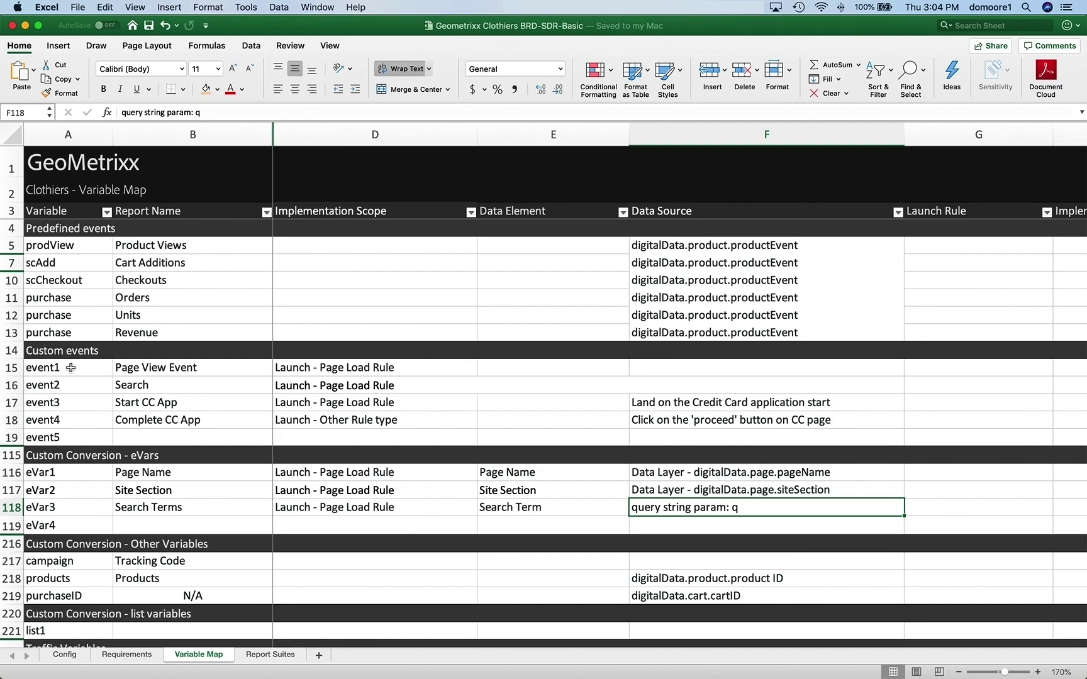
key(super+Tab)
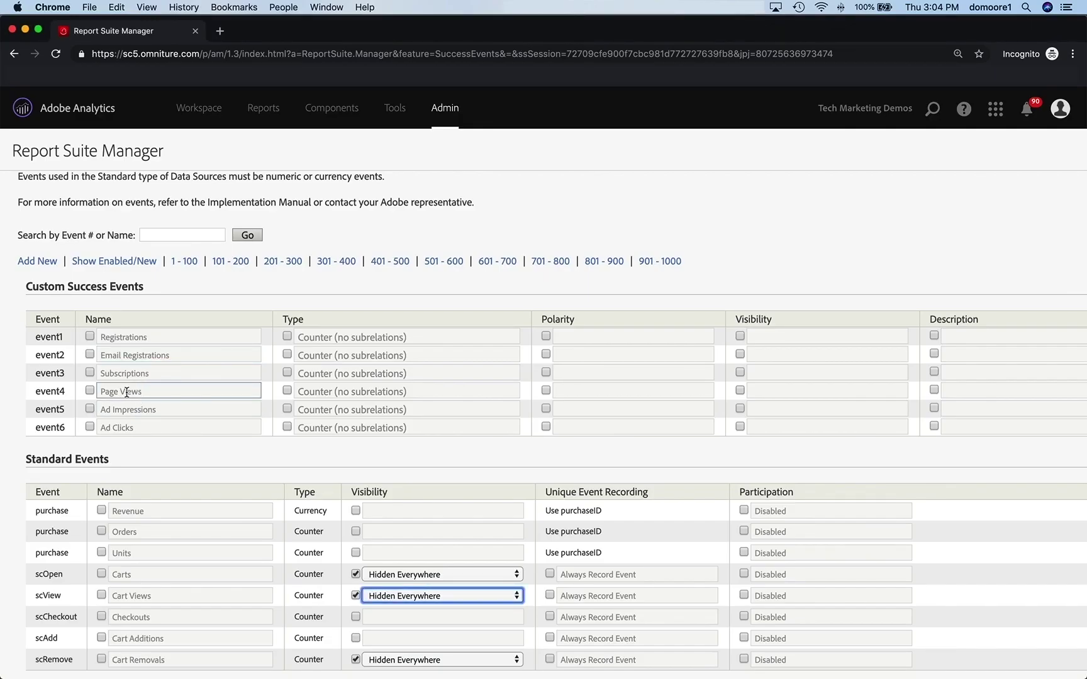
drag(176, 334, 99, 335)
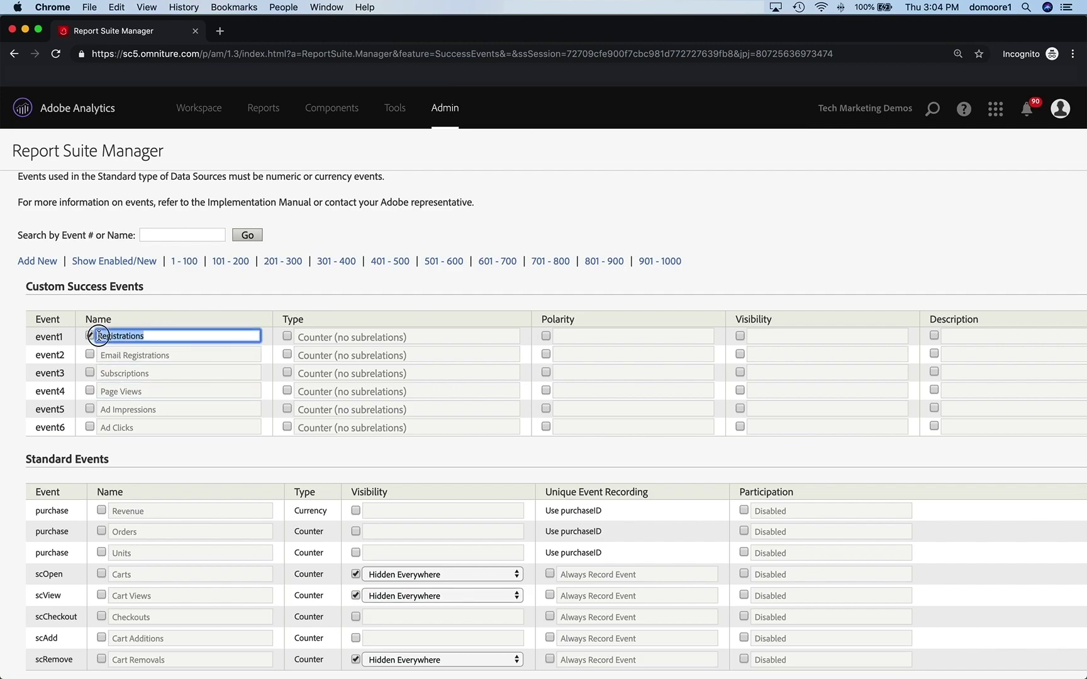
text(Page View Event)
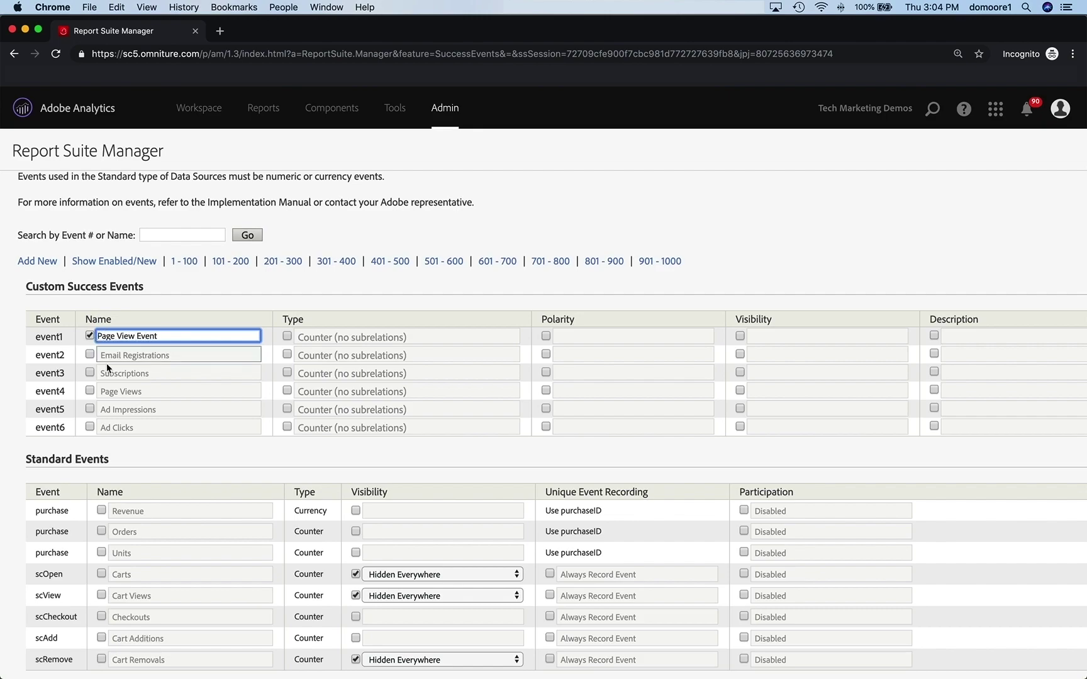
- Check event2 in the Excel variable map and rename custom success event2 in Chrome to "Search"
click(139, 356)
key(super+Tab)
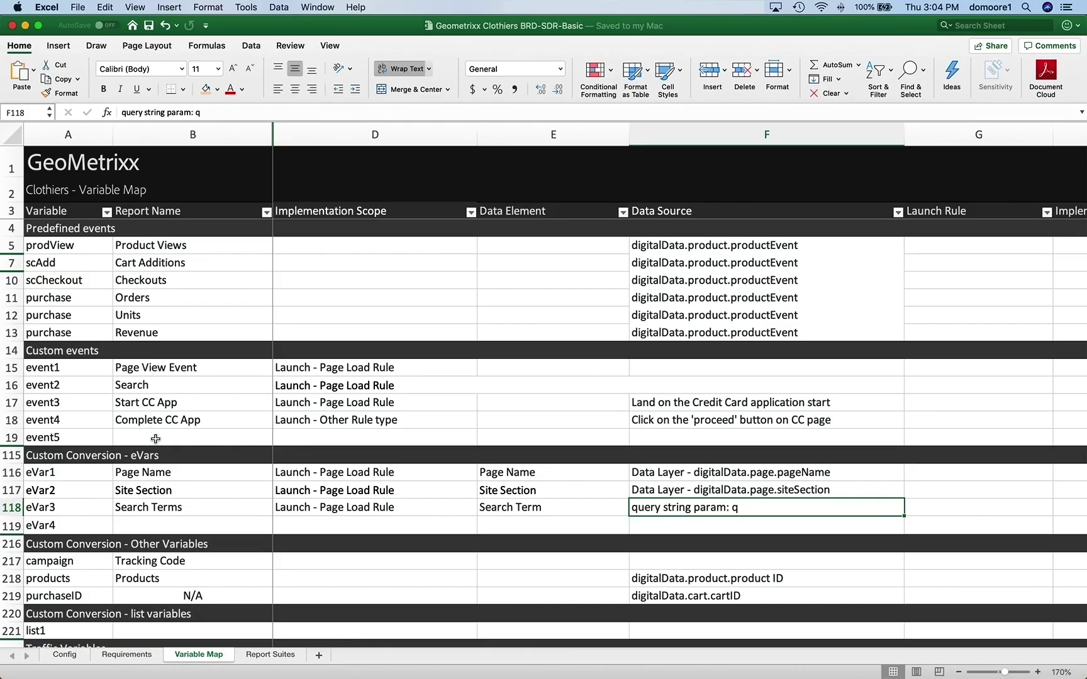
key(super+Tab)
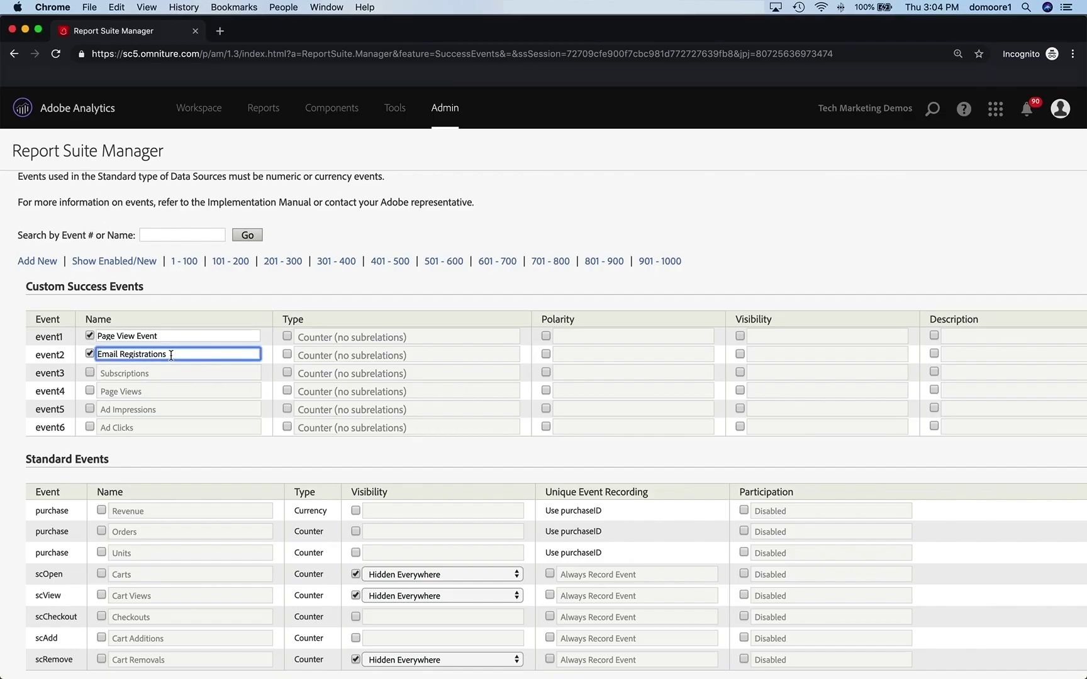
drag(179, 352, 91, 354)
text(Search)
- Check event3 in the Excel variable map and rename custom success event3 in Chrome to "Start CC App"
key(super+Tab)
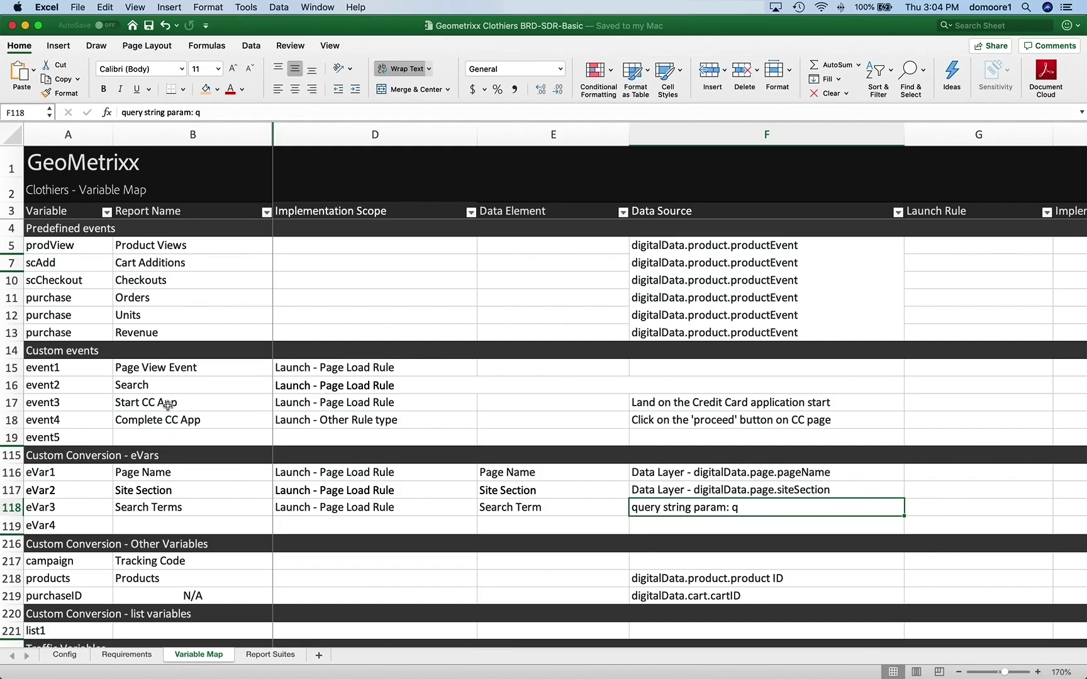
key(super+Tab)
click(151, 372)
double_click(151, 371)
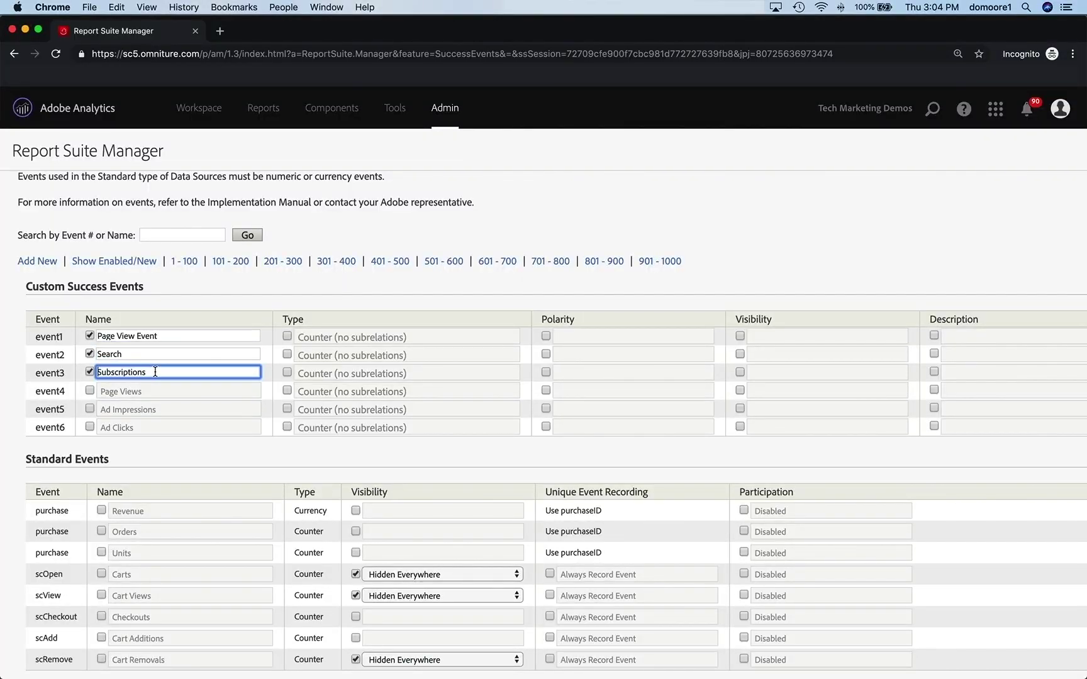
text(Start CC App)
- Rename custom success event4 to "Complete CC App"
click(150, 391)
drag(149, 391, 92, 394)
text(Complete CC App)
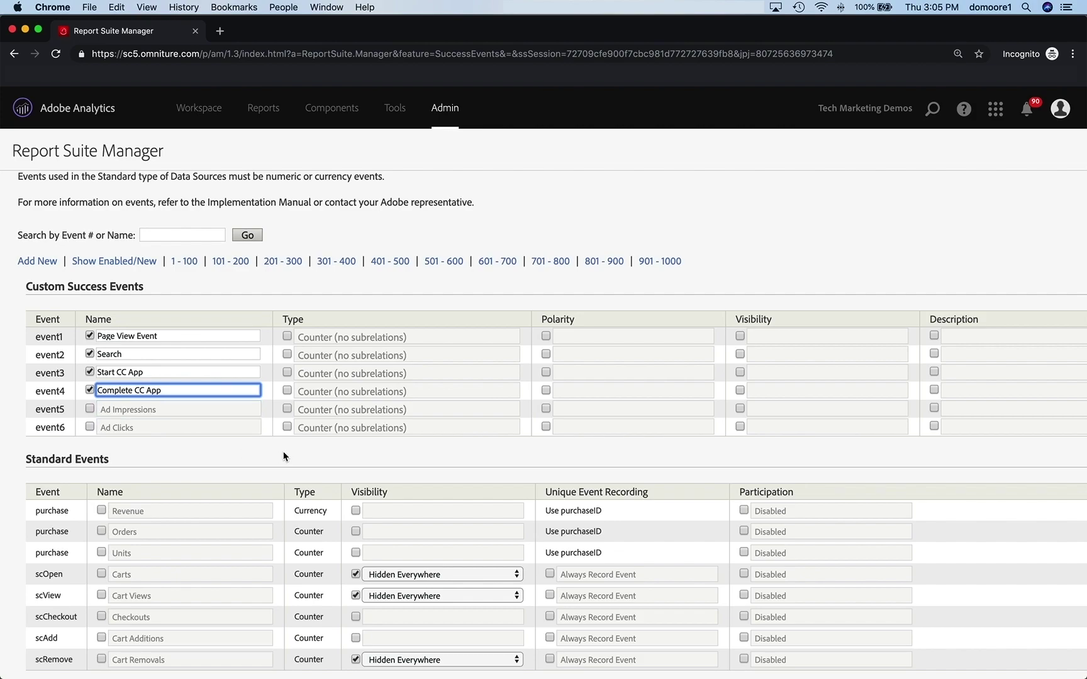
- Try the visibility override for event5 and the Counter type for event1, and clear both overrides
click(805, 410)
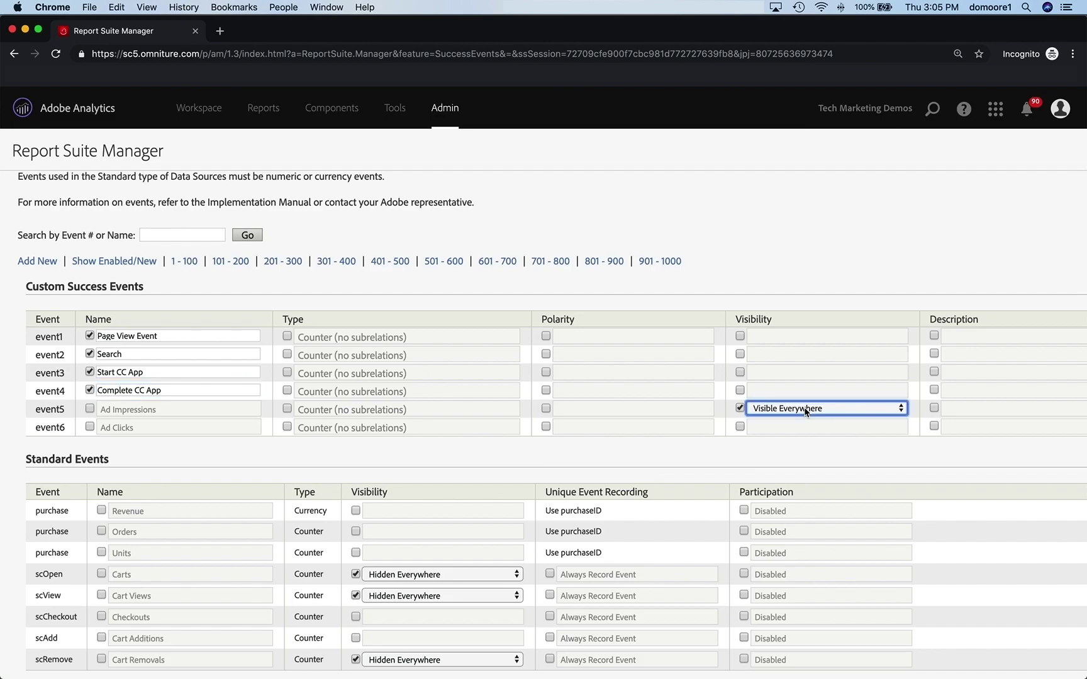
click(739, 409)
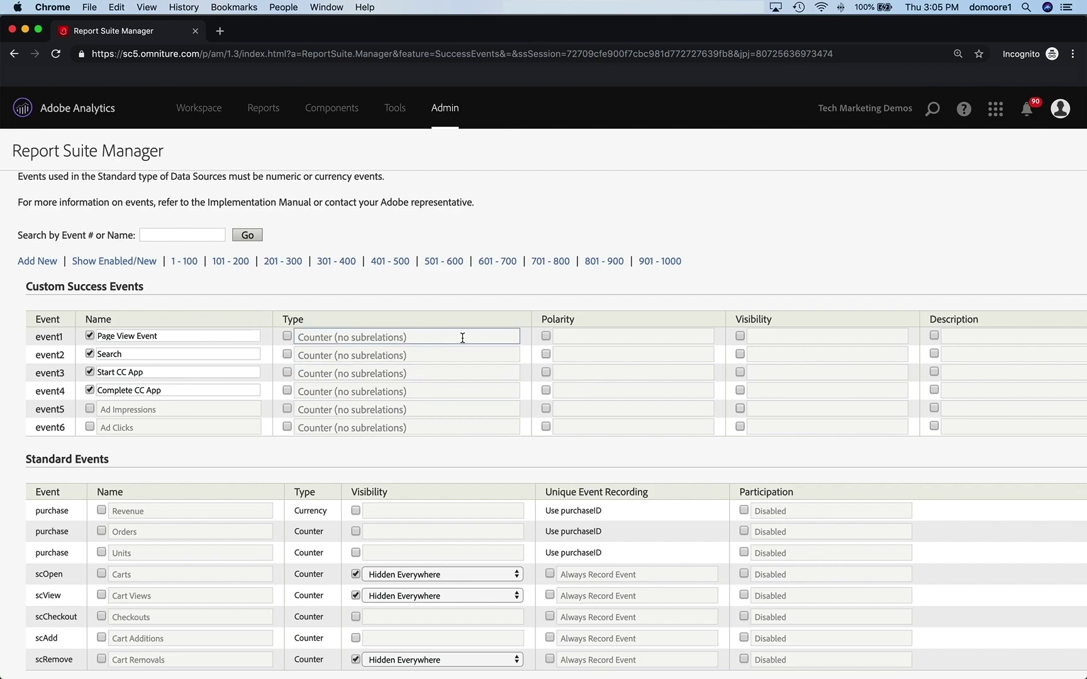
click(511, 337)
click(513, 336)
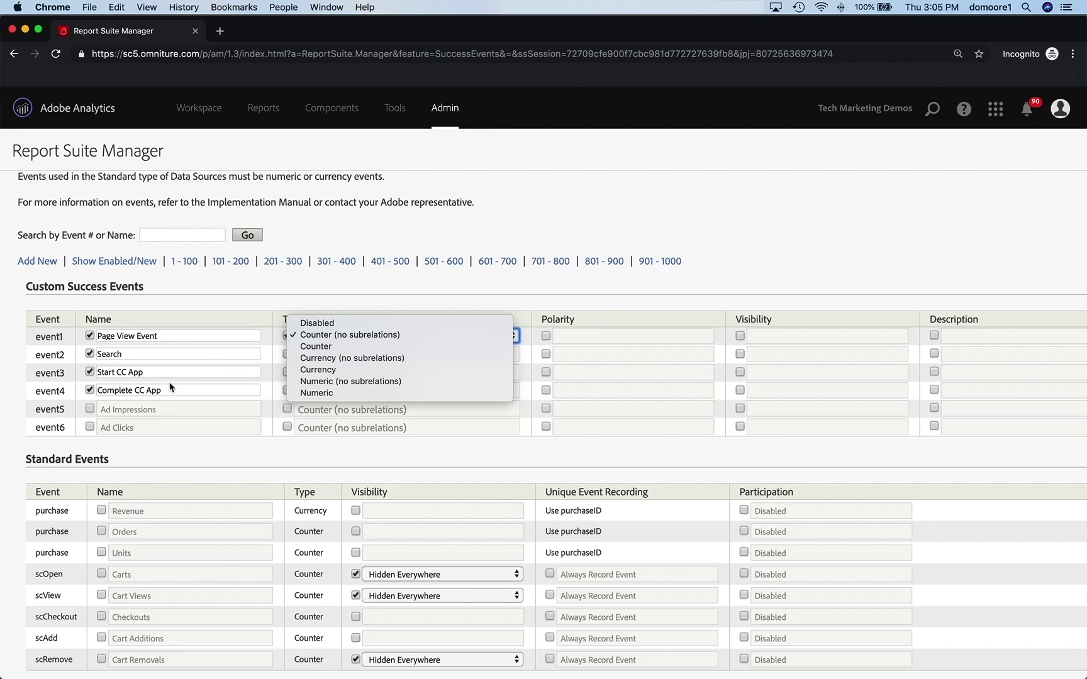
click(250, 345)
click(325, 339)
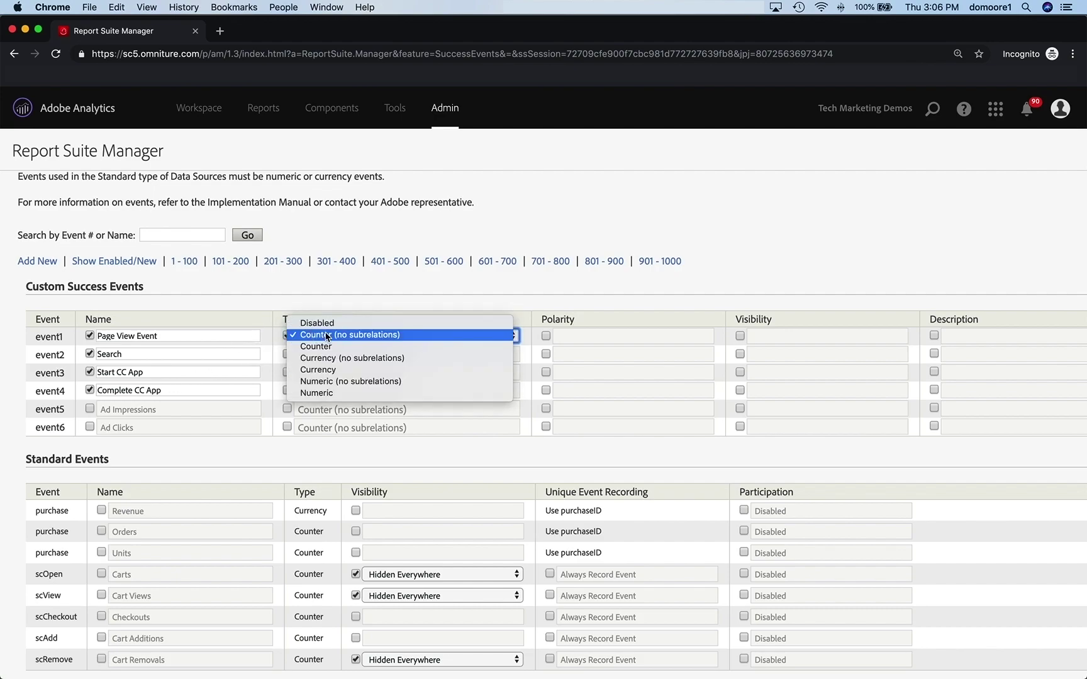
click(319, 346)
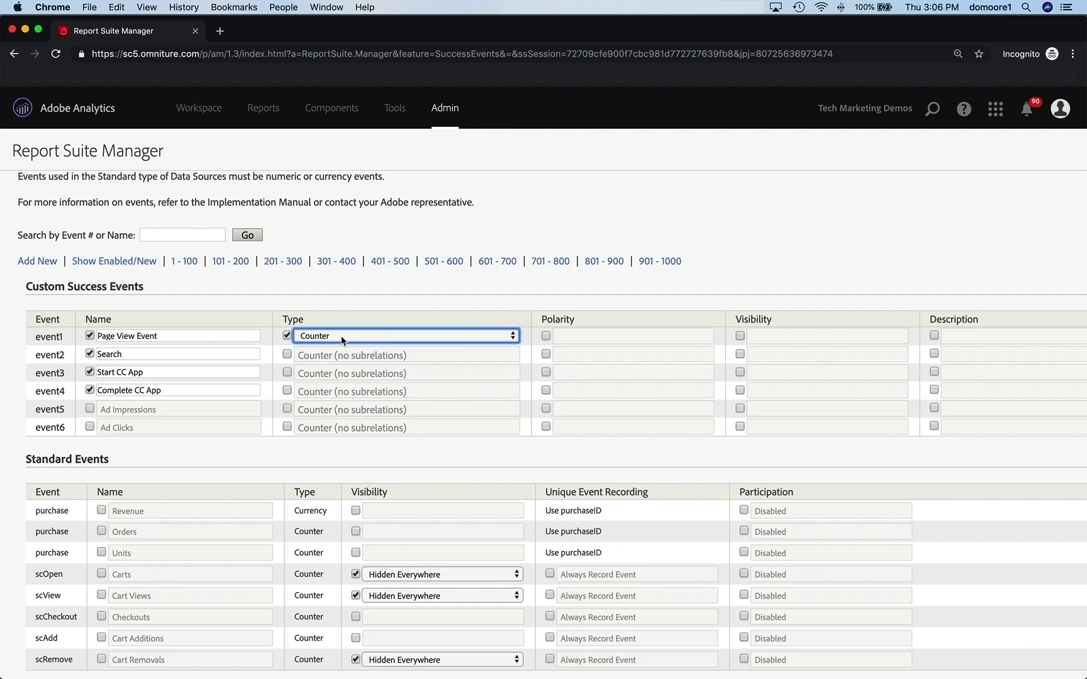
click(340, 336)
click(343, 324)
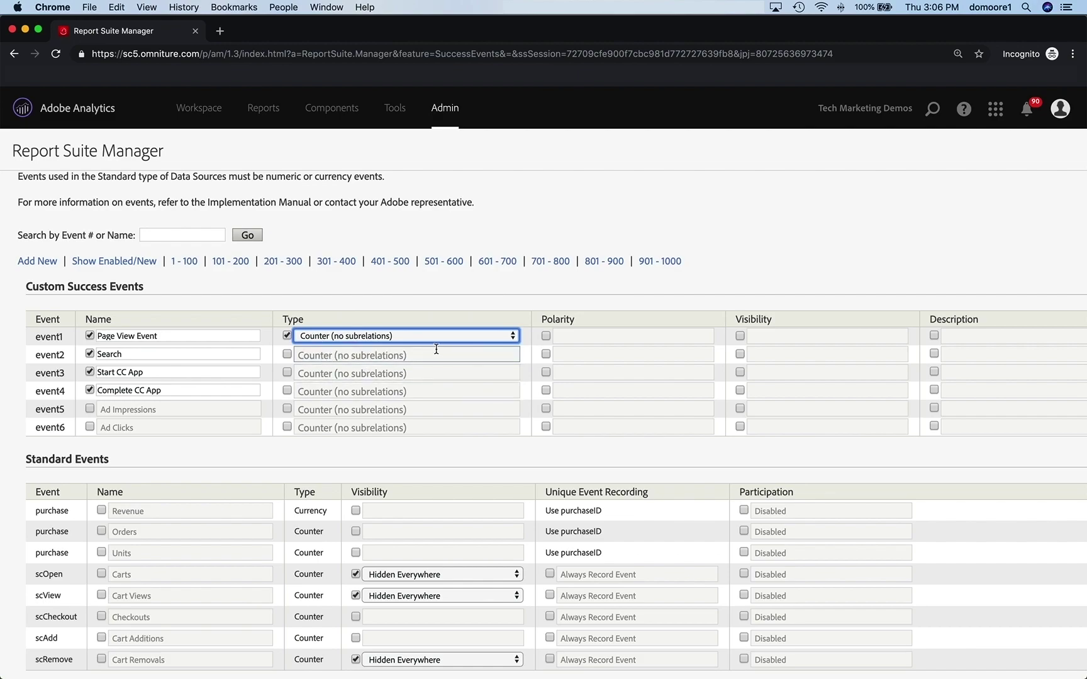
click(287, 335)
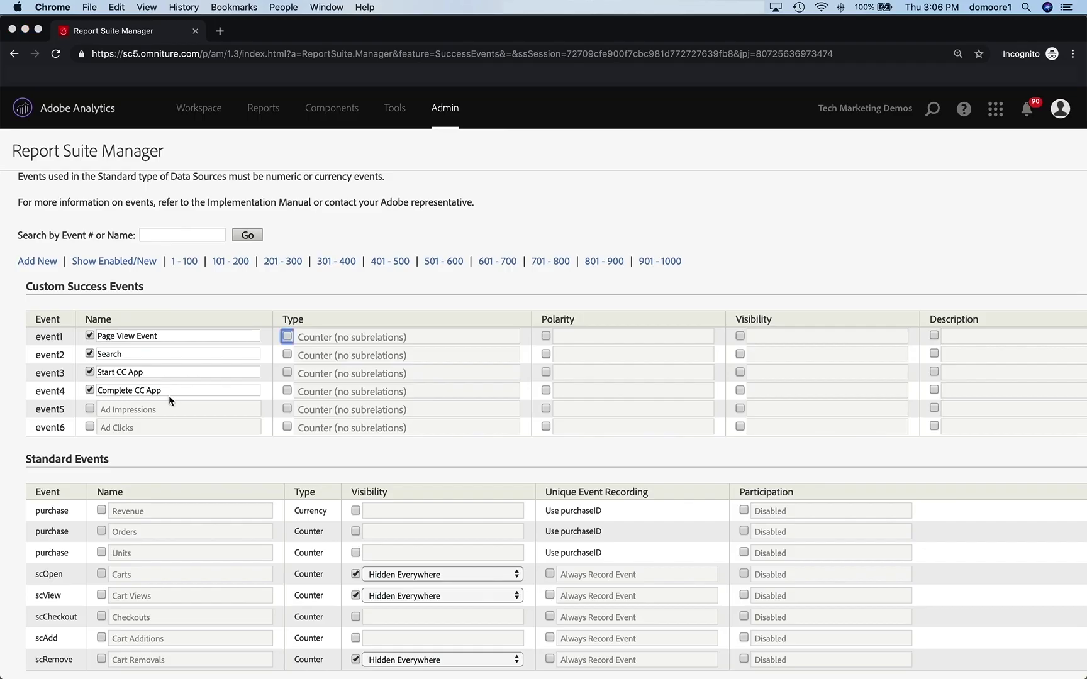
- Check the eVars section of the Excel variable map and save the success event settings in Chrome
key(super+Tab)
scroll(176, 389, down, 5)
scroll(179, 391, down, 1)
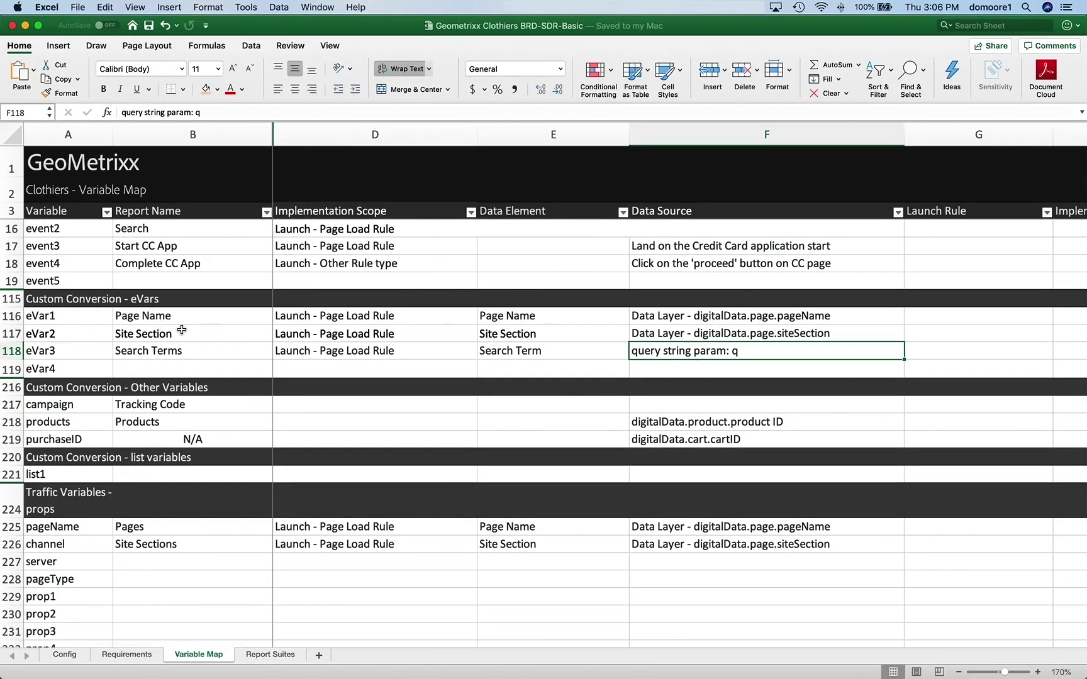
key(super+Tab)
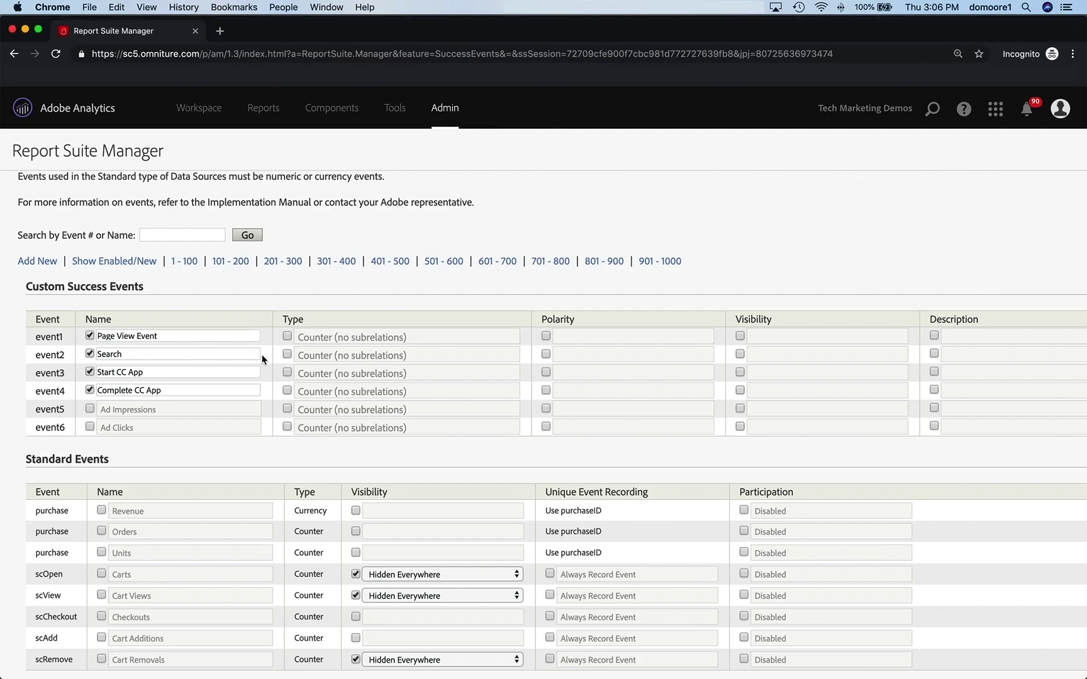
scroll(262, 356, down, 5)
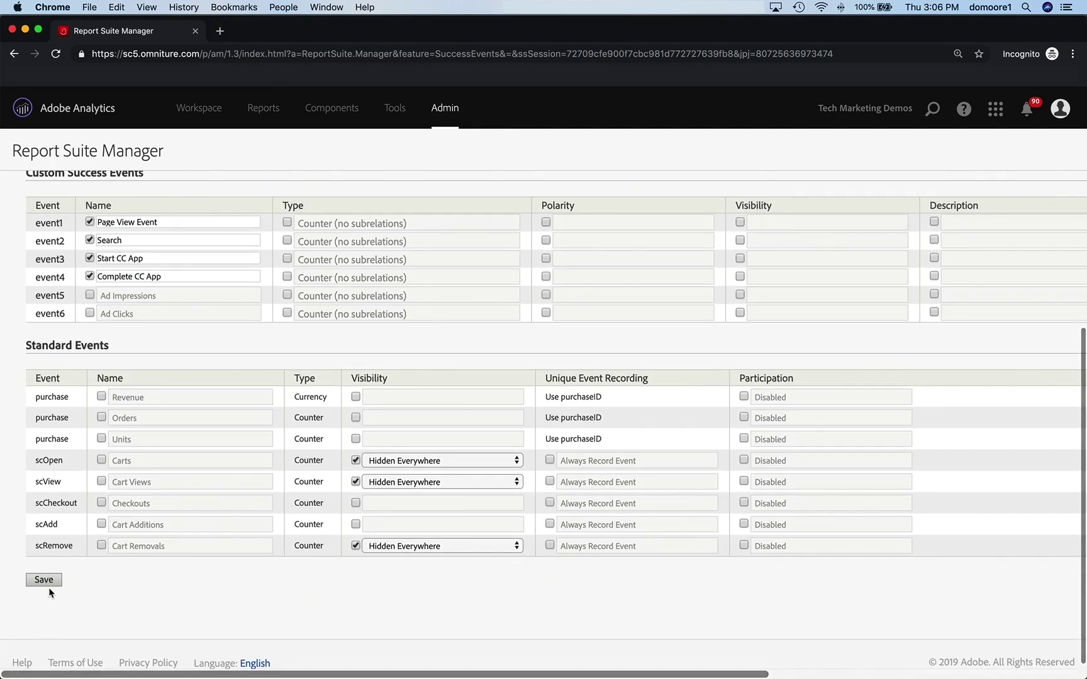
click(44, 580)
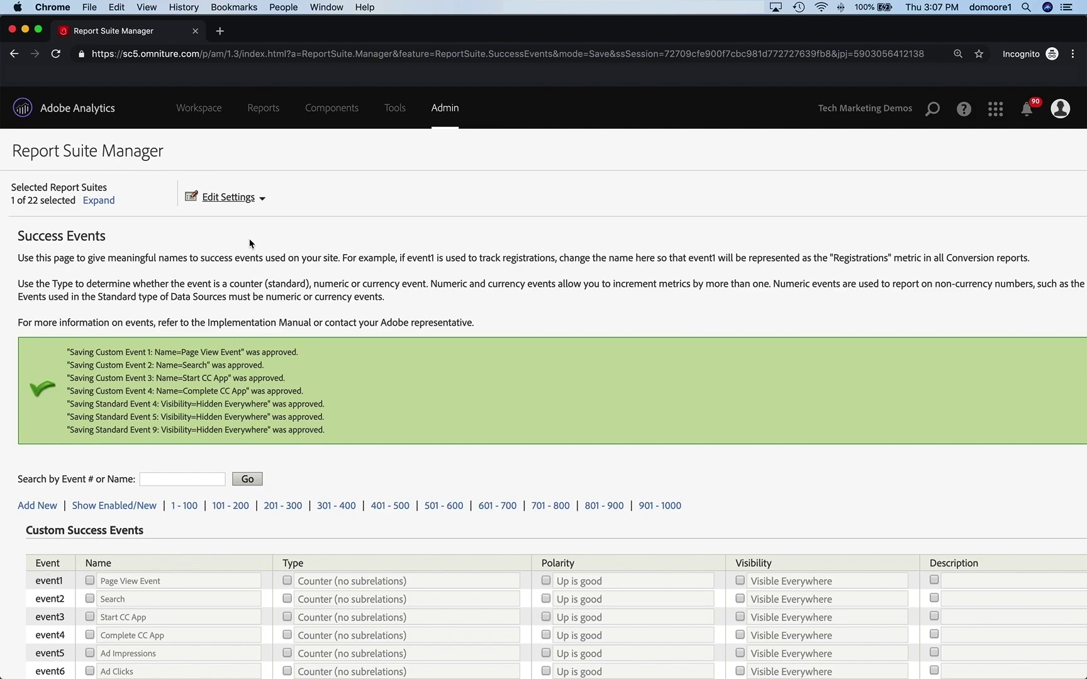
- Open the Conversion Variables settings and check which report suite is selected
click(233, 198)
mouse_move(263, 246)
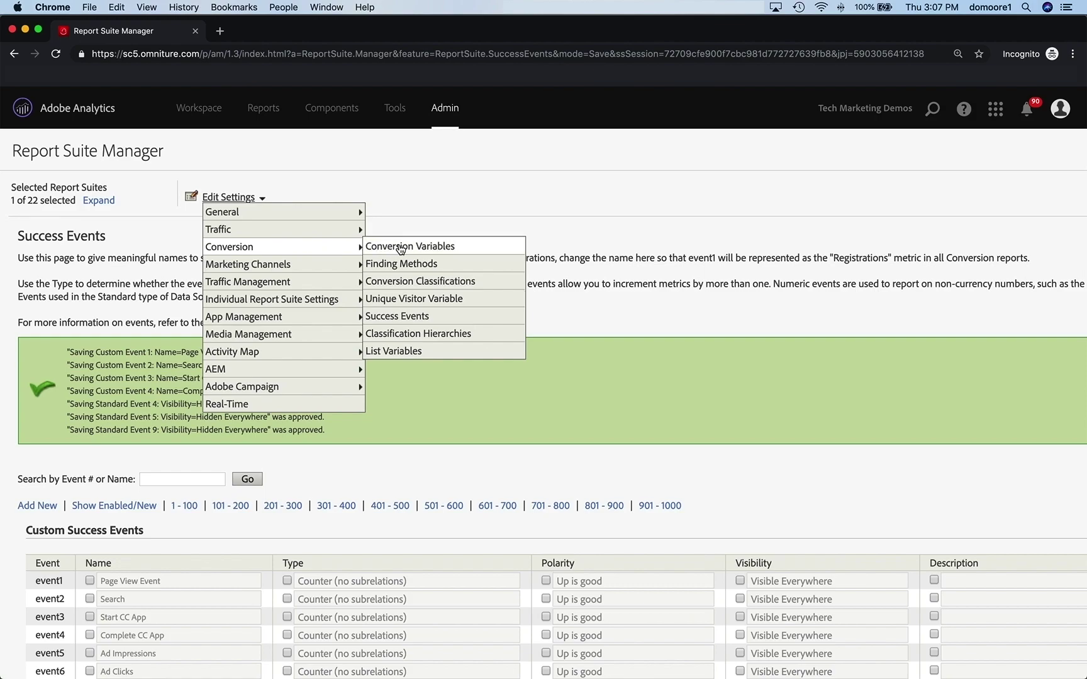
click(440, 245)
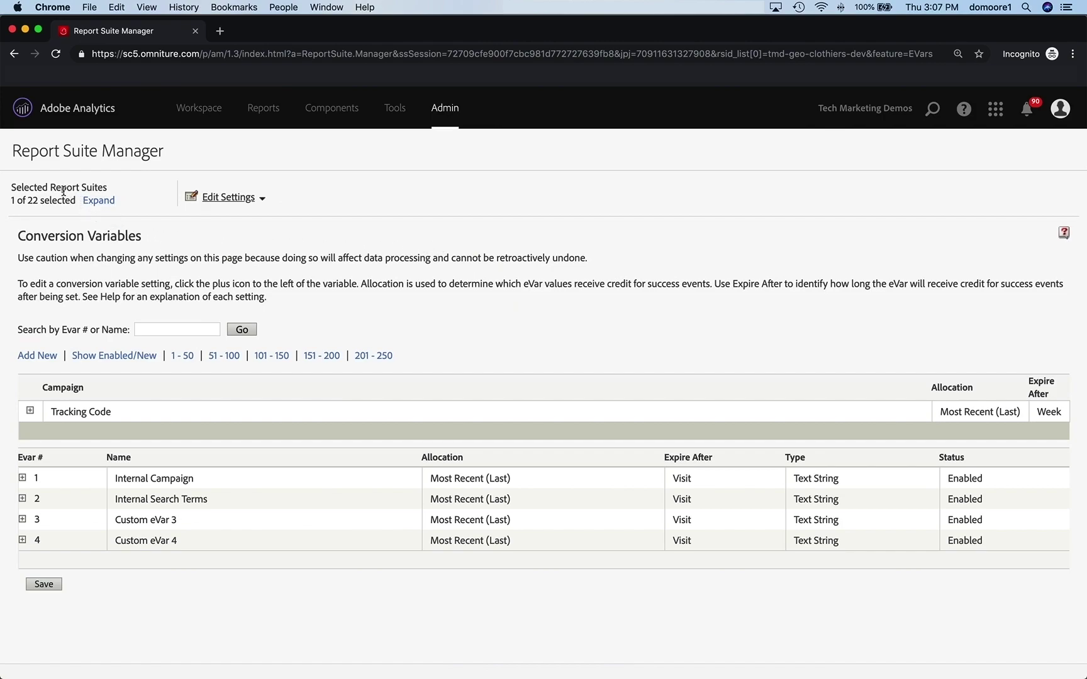
click(98, 200)
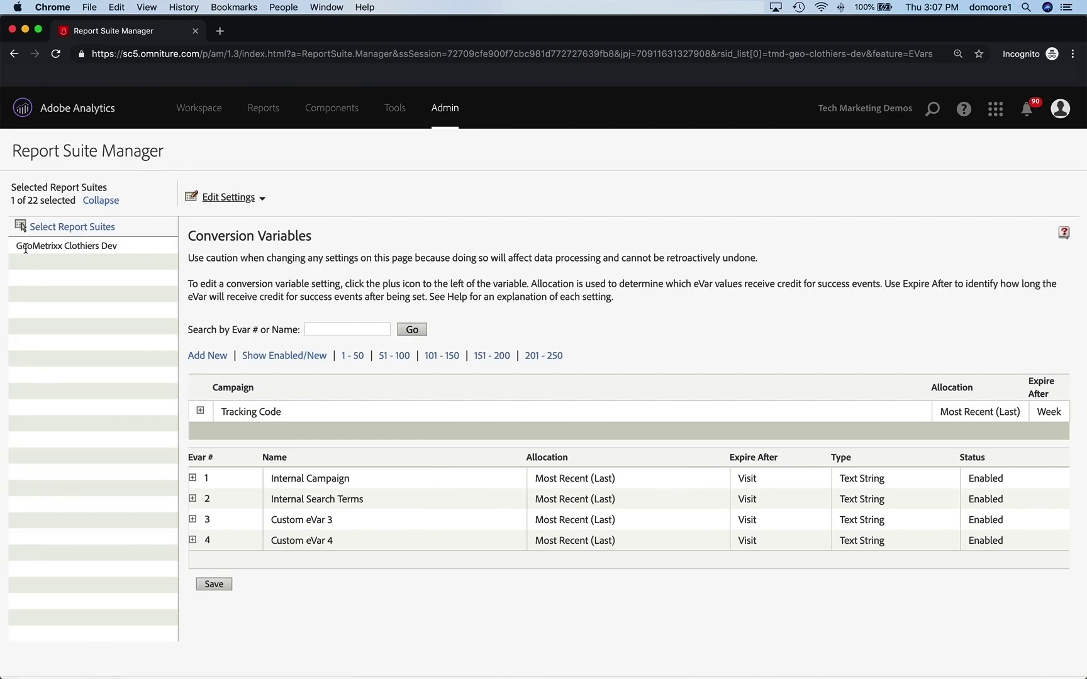
click(98, 202)
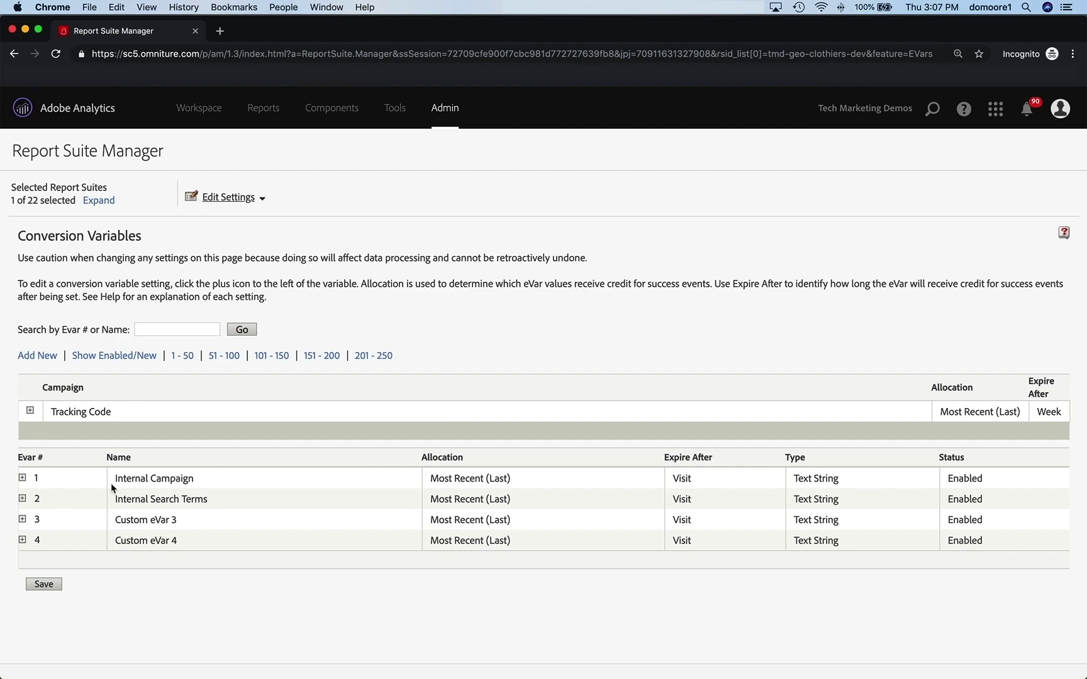
- Look up eVar1 in the Excel variable map and rename eVar 1 in Chrome to "Page Name"
key(super+Tab)
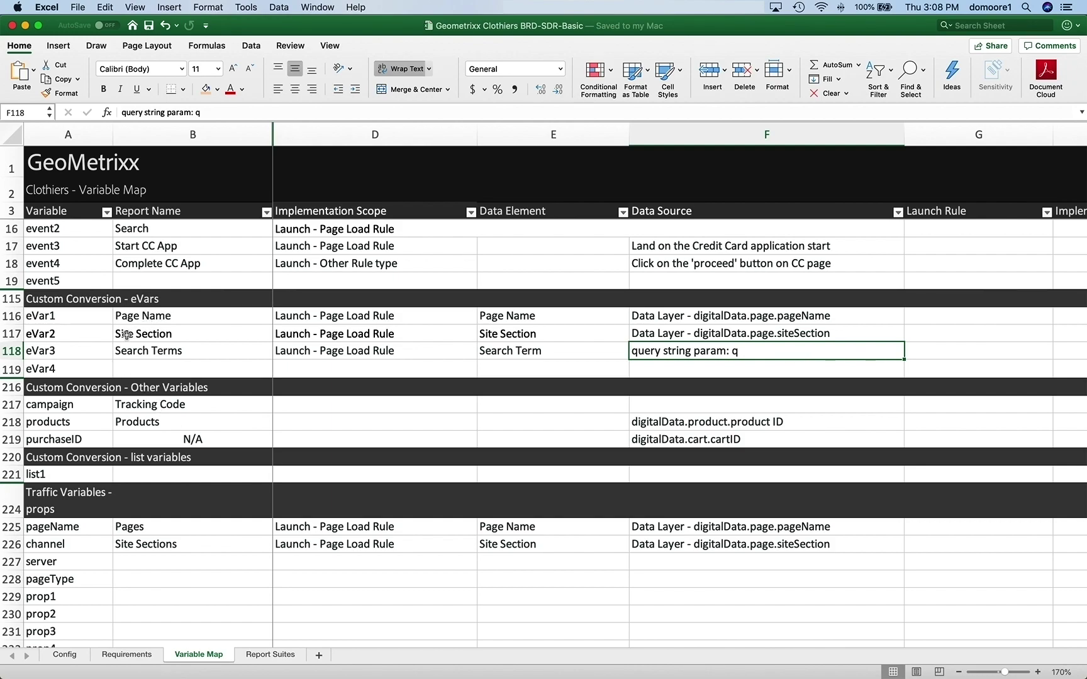
key(super+Tab)
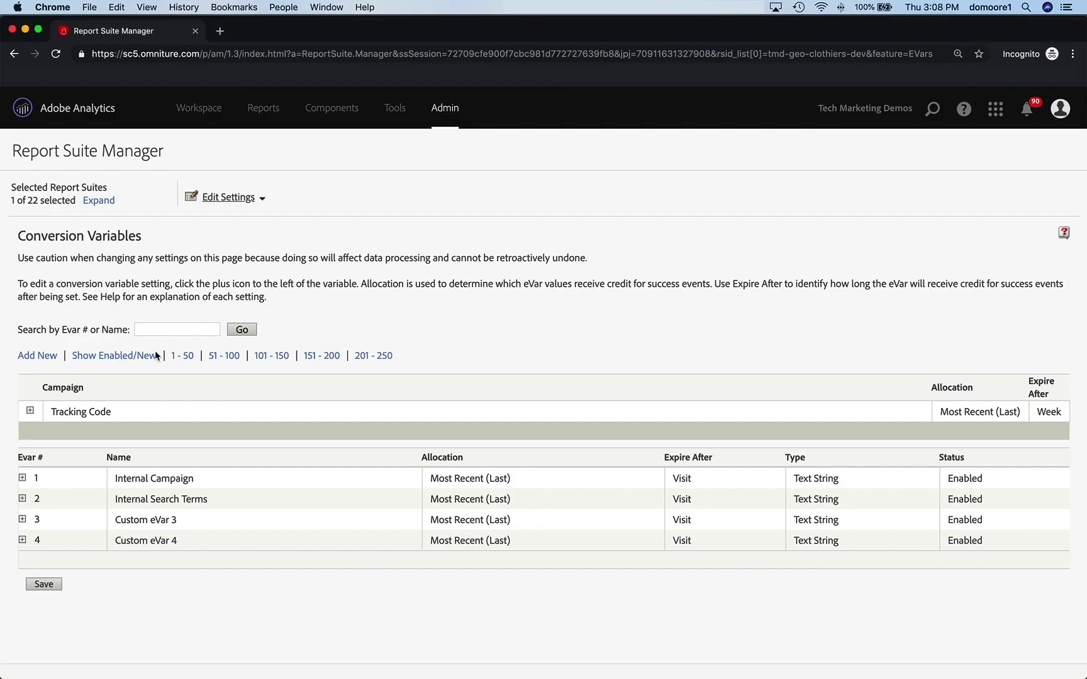
click(23, 478)
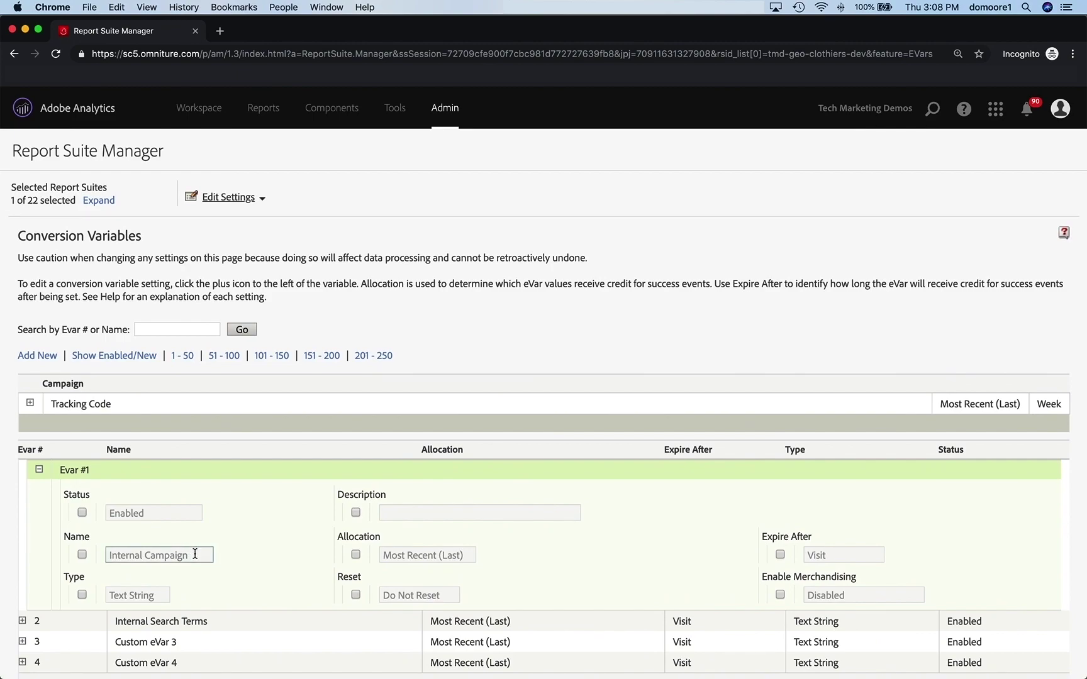
triple_click(192, 552)
click(201, 560)
triple_click(189, 553)
text(Page Name)
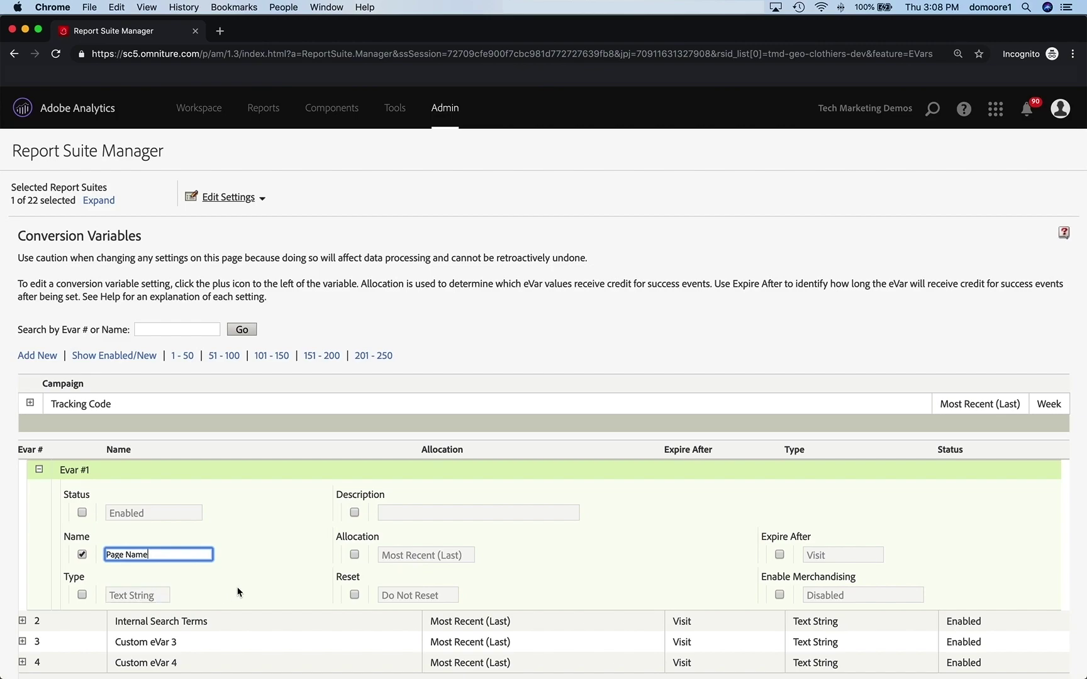
- Set eVar 1's allocation to Most Recent (Last) and its expiration to Visit, and collapse its settings
click(440, 558)
click(444, 559)
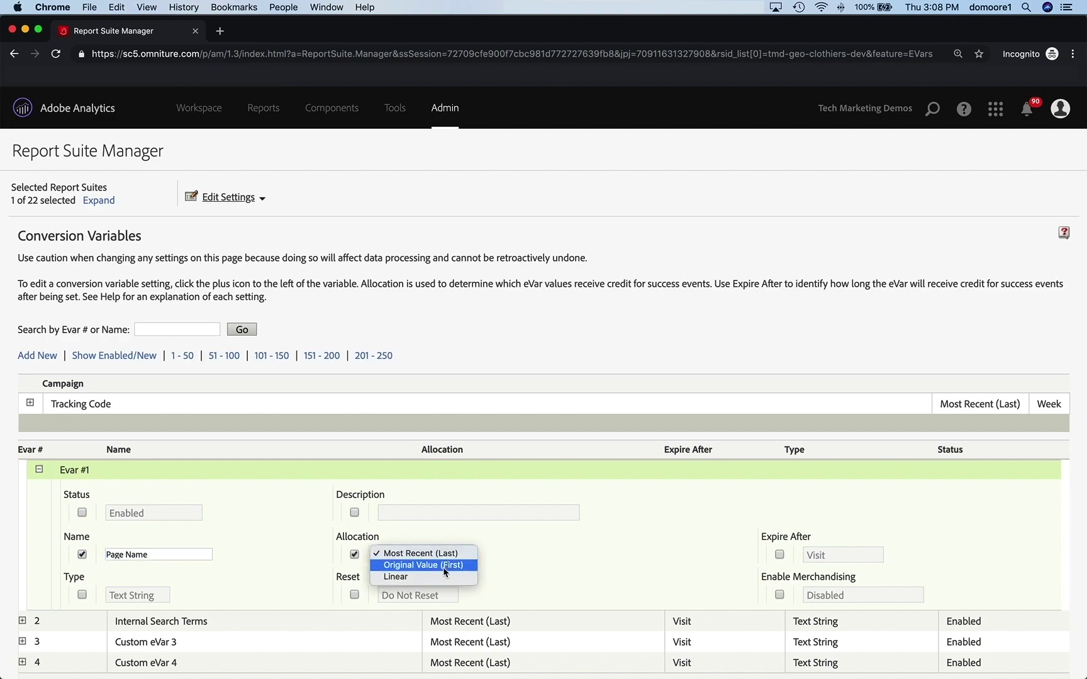
click(509, 544)
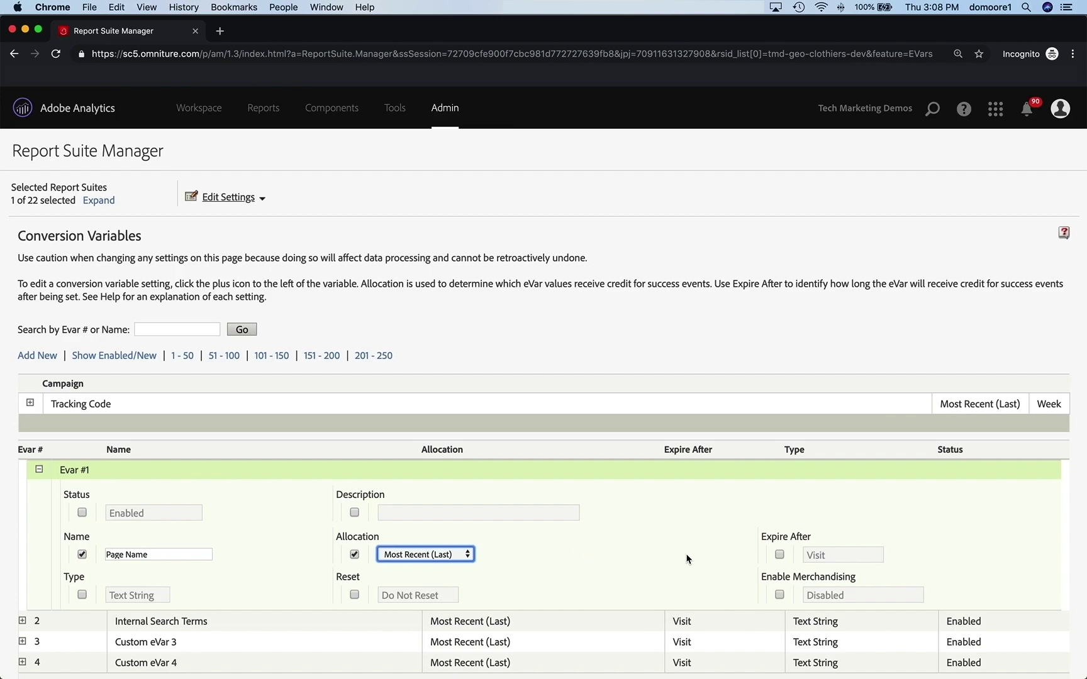
click(779, 554)
click(833, 554)
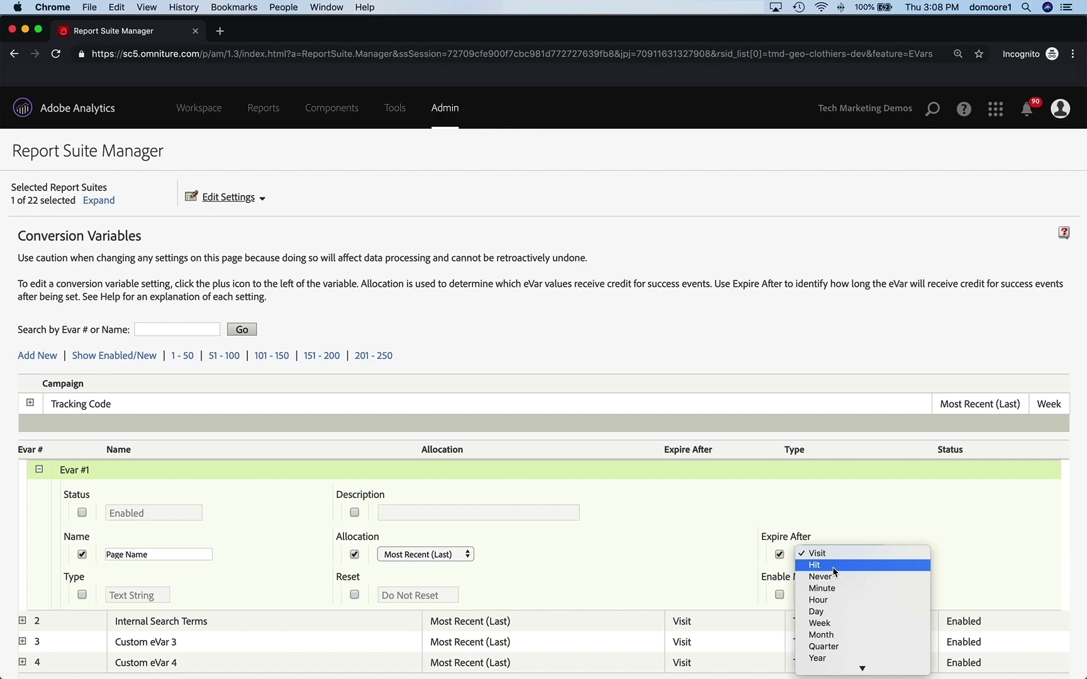
scroll(834, 571, down, 5)
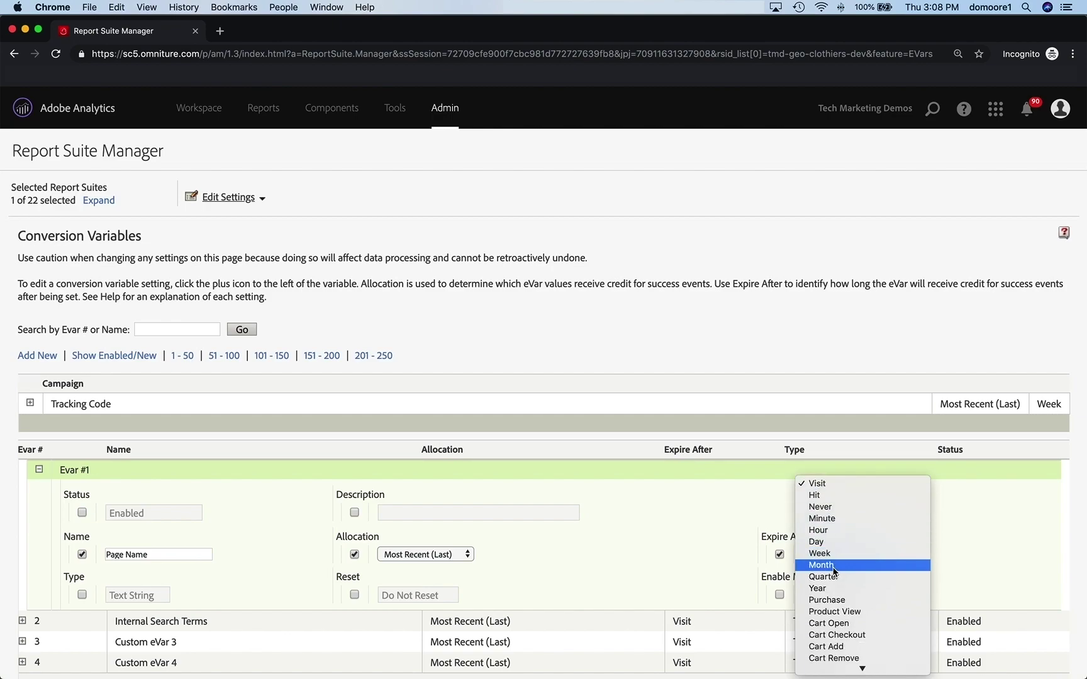
scroll(833, 571, down, 3)
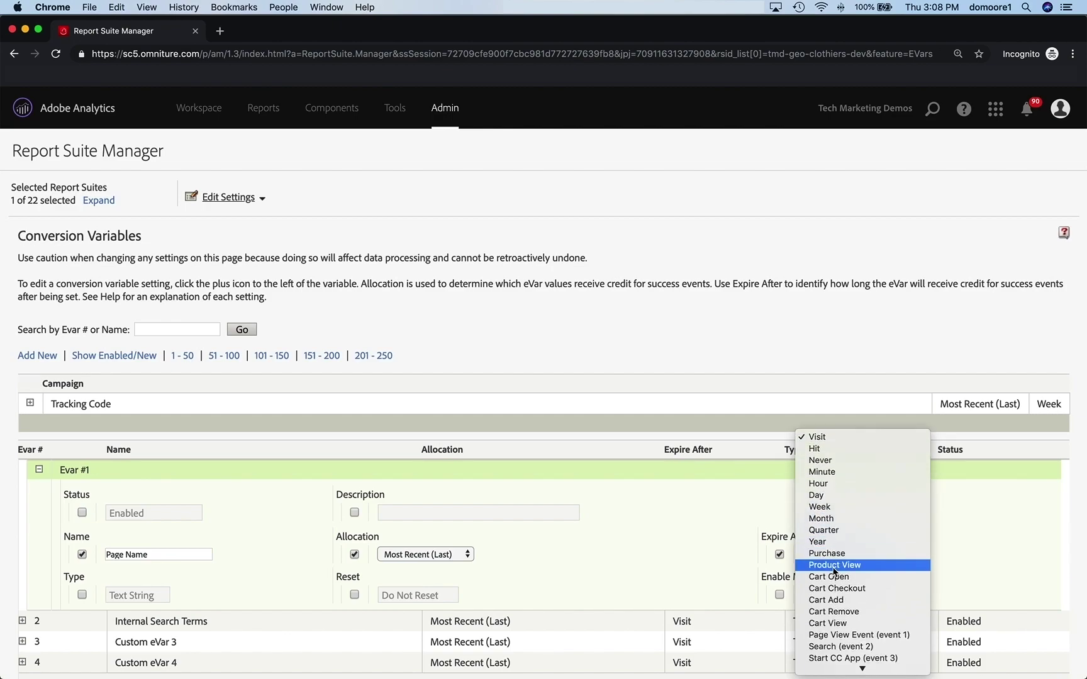
click(843, 437)
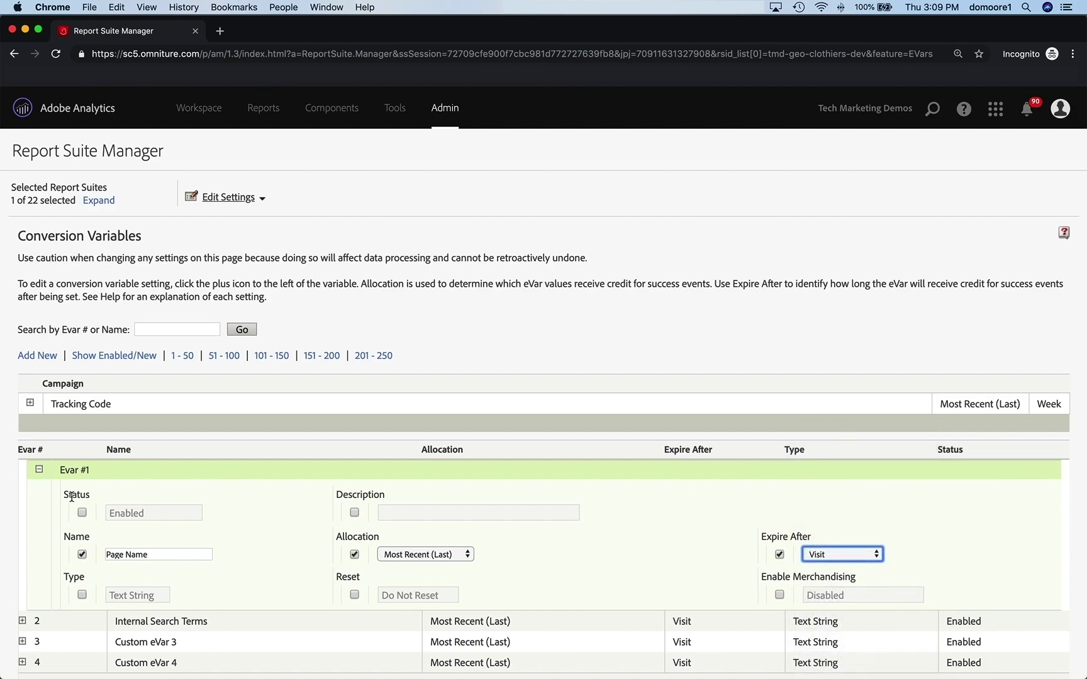
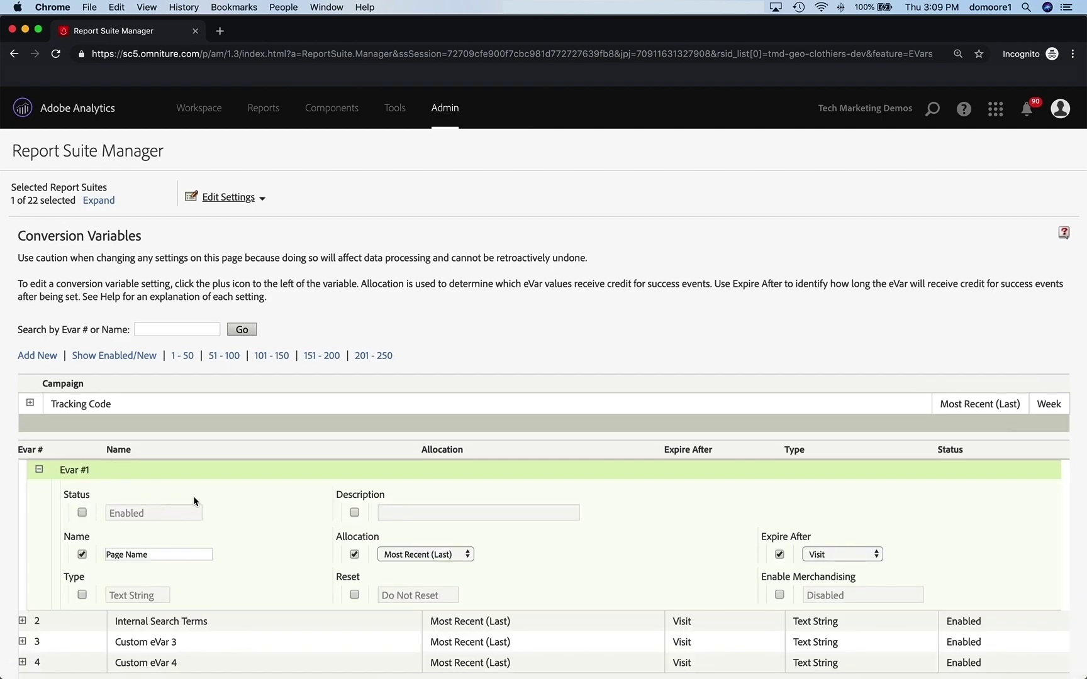
click(39, 470)
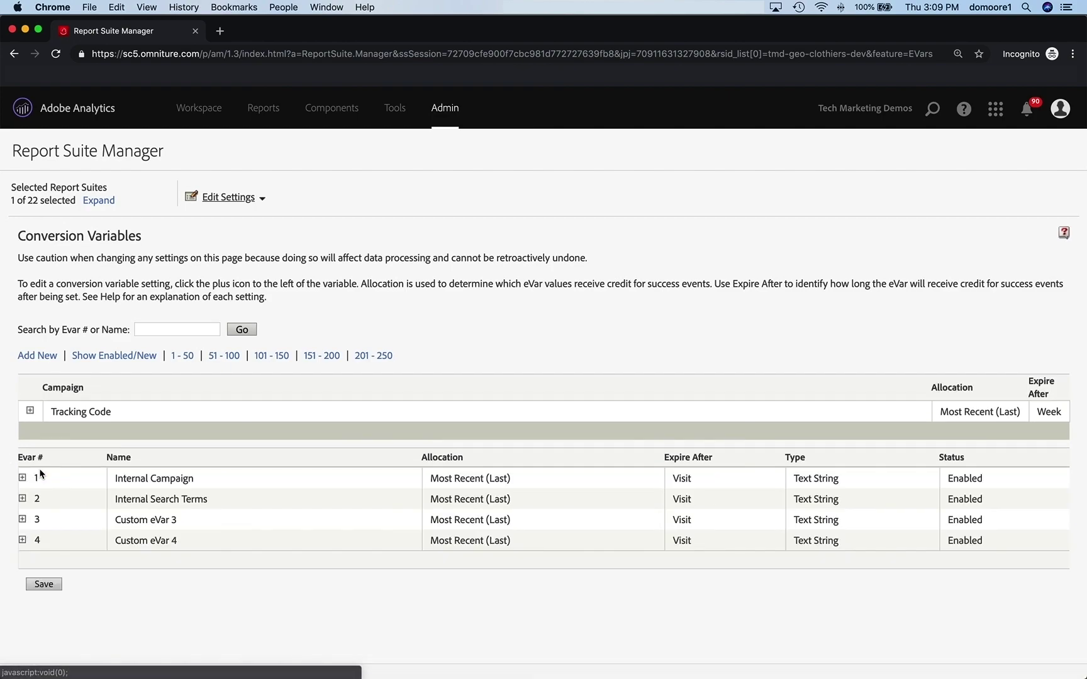
- Check eVar2 in the Excel variable map, rename eVar 2 in Chrome to "Site Section" and collapse its settings
click(23, 499)
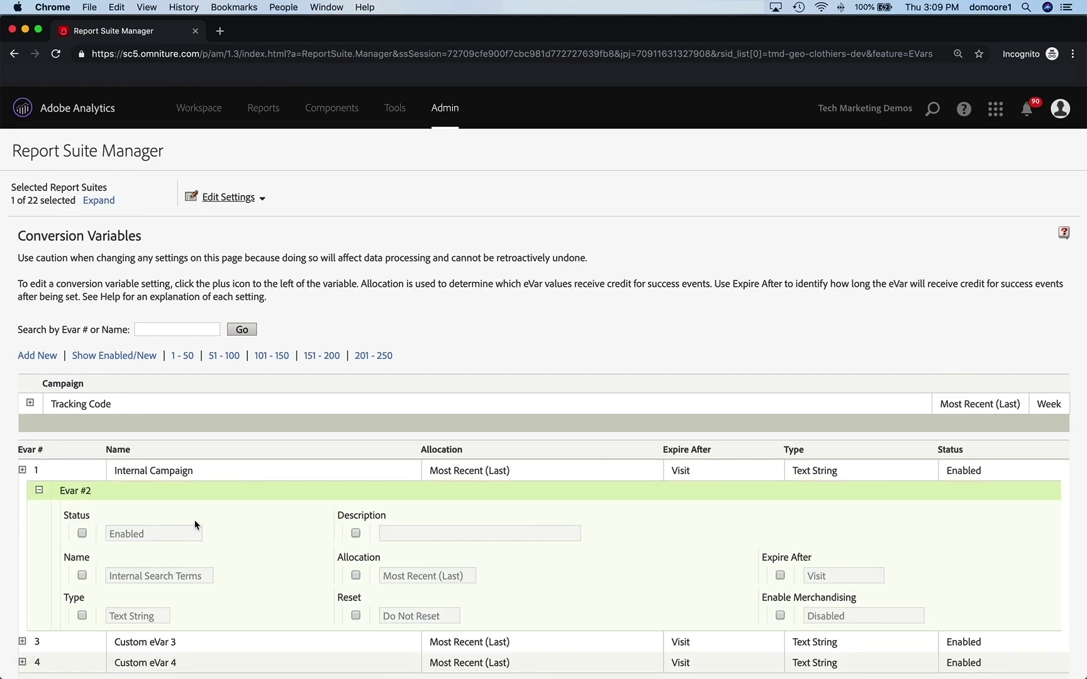
key(super+Tab)
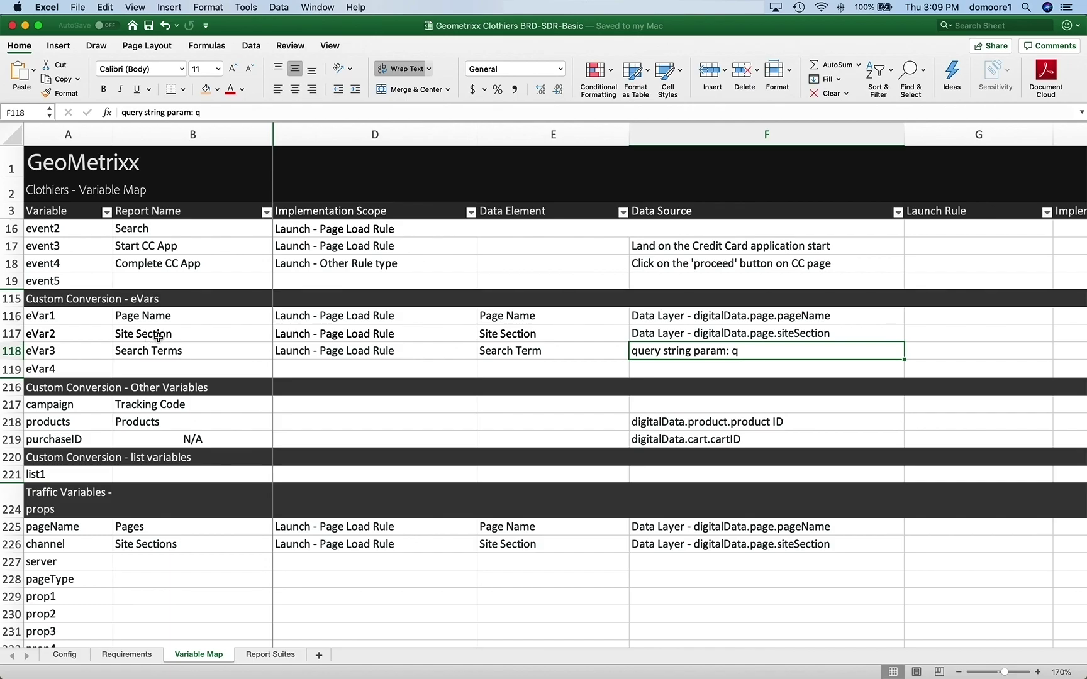
key(super+Tab)
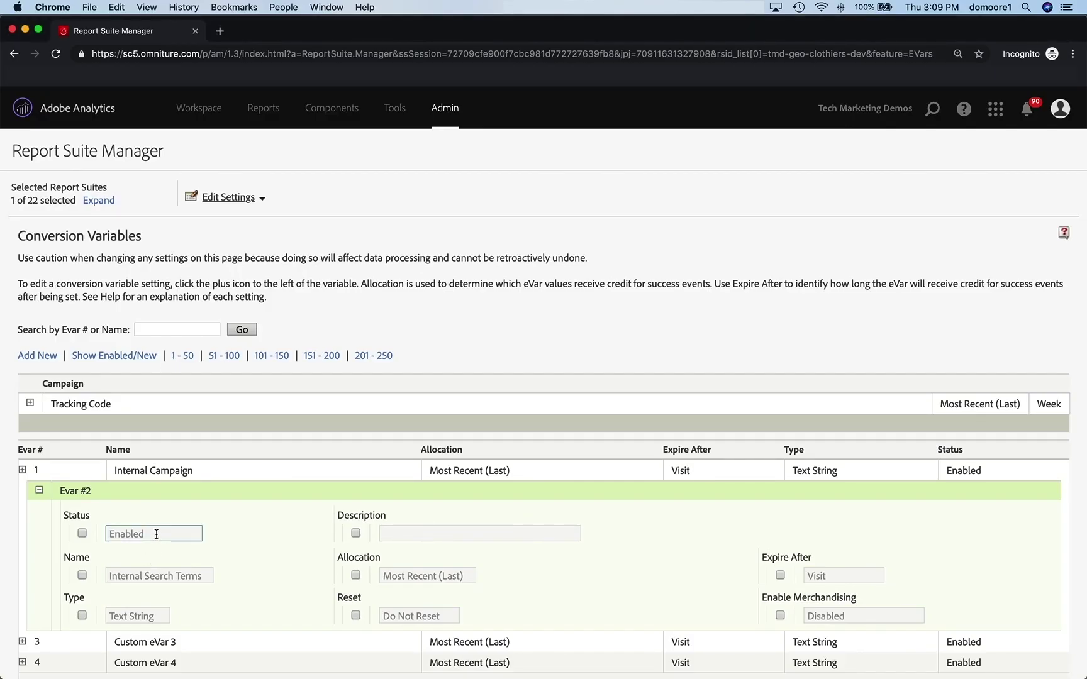
click(191, 576)
drag(203, 576, 93, 574)
text(Site Se)
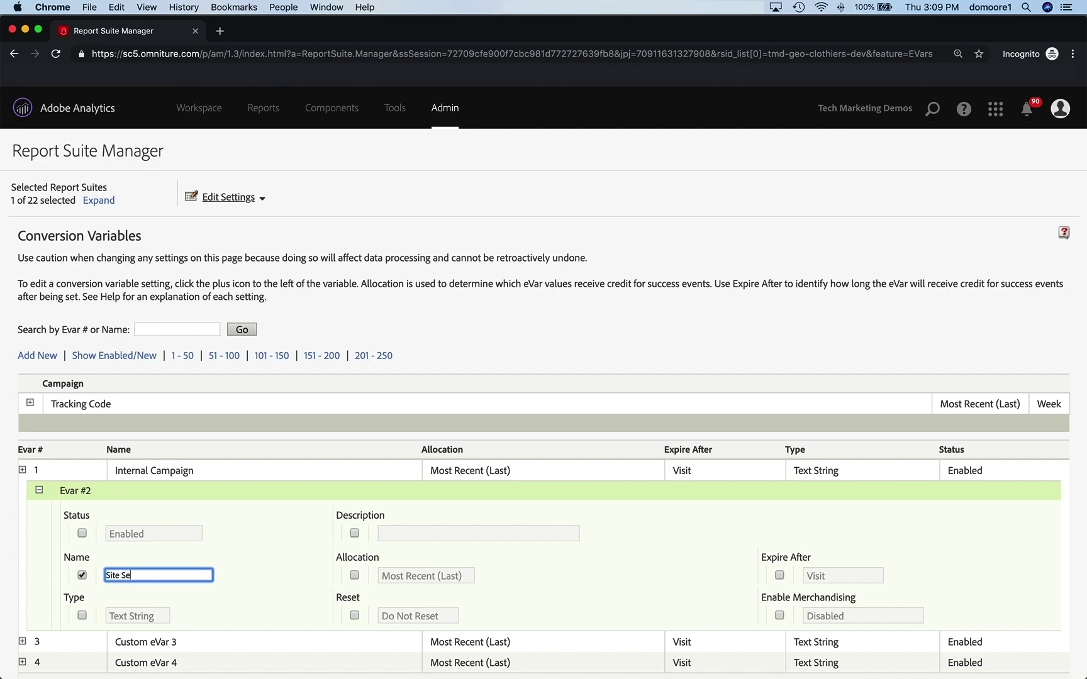
text(ction)
click(39, 490)
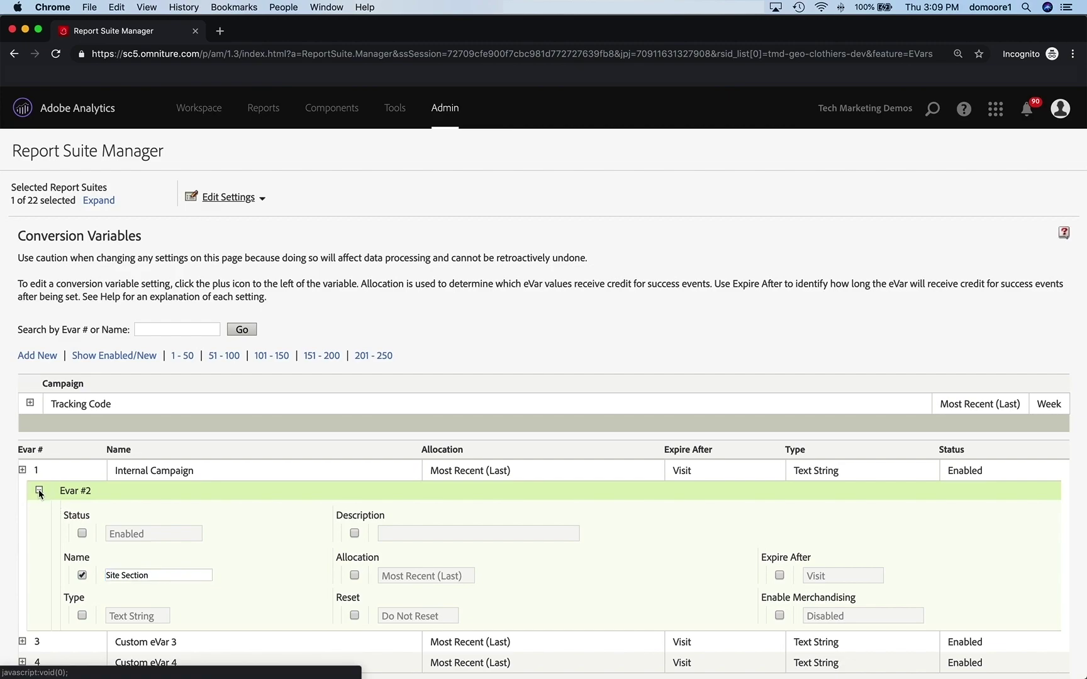
- Look up eVar3 in the Excel variable map and rename eVar 3 in Chrome to "Search Term"
key(super+Tab)
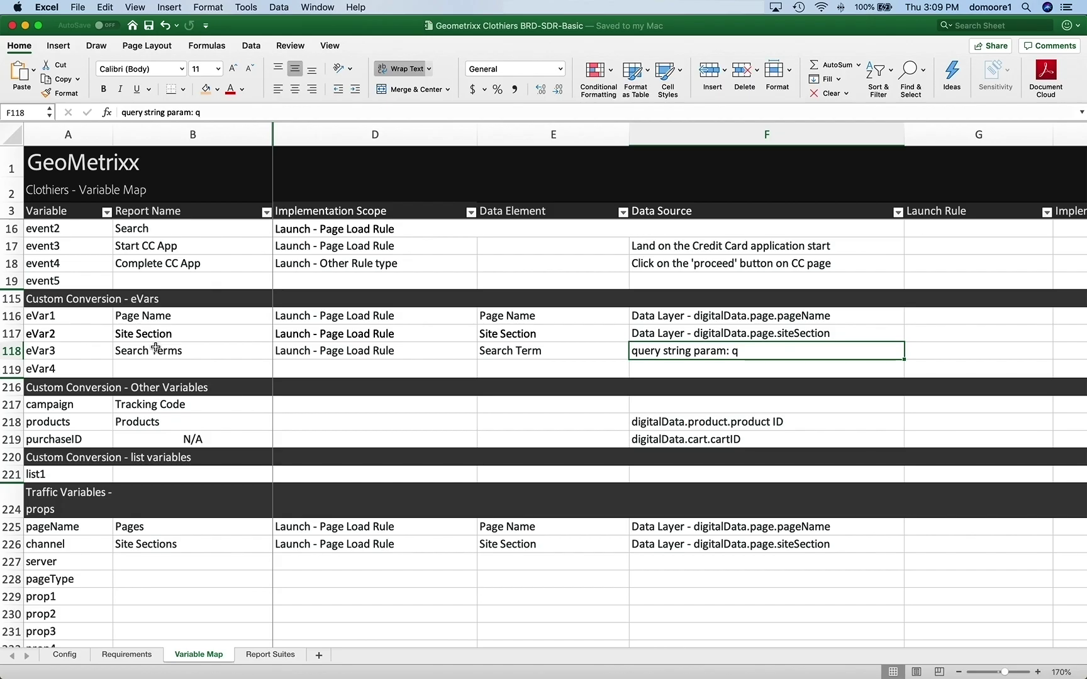
key(super+Tab)
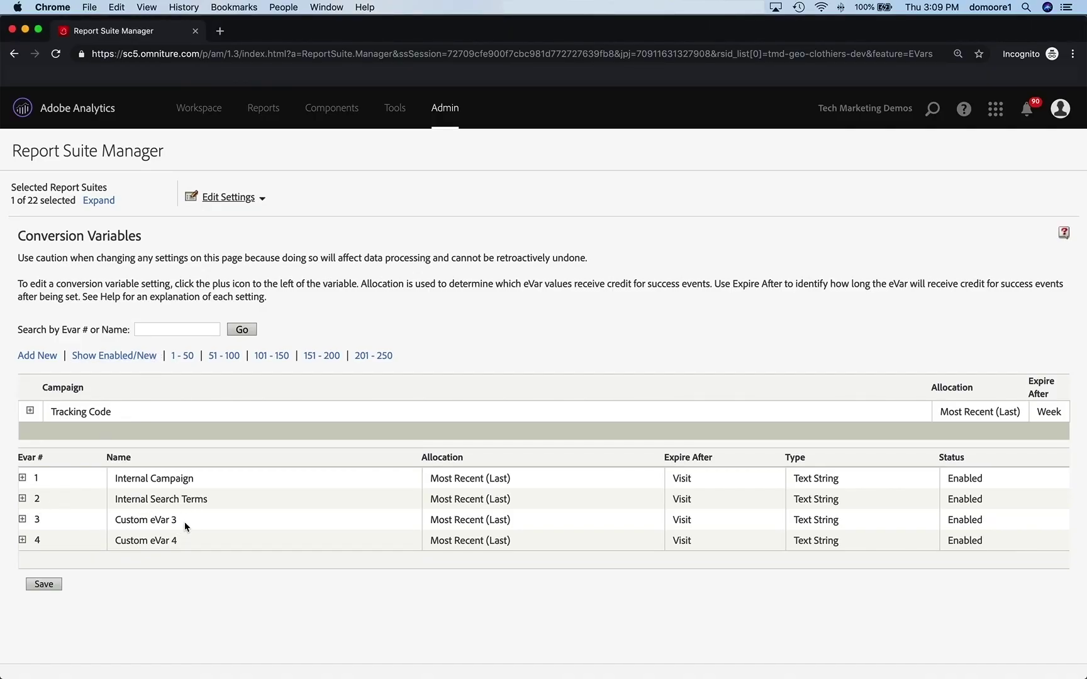
click(22, 519)
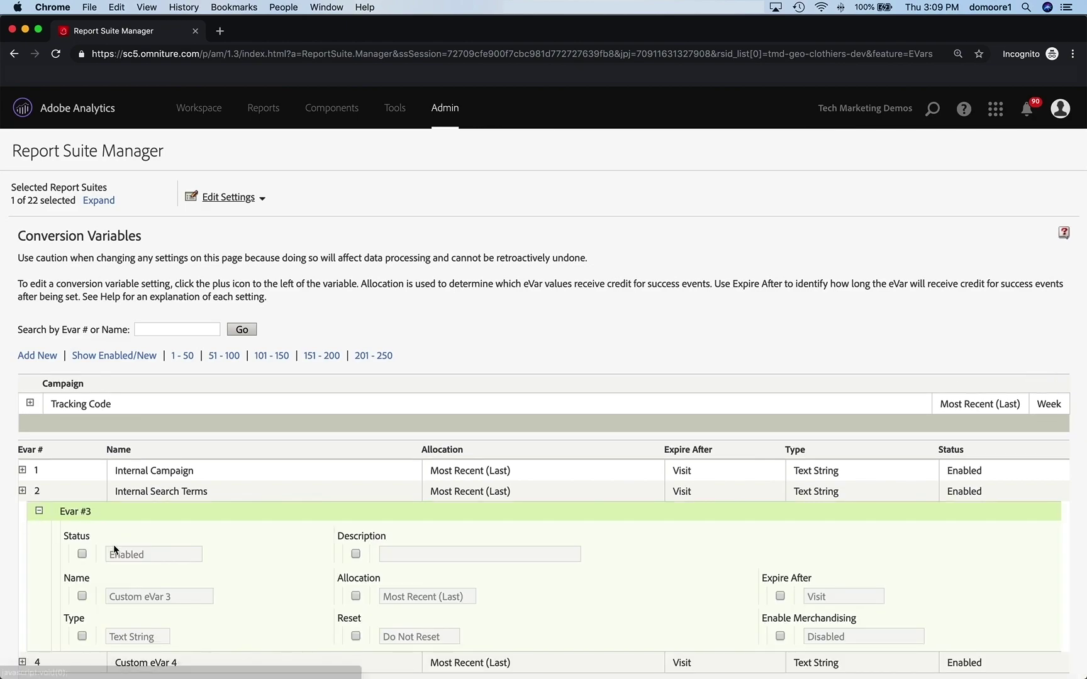
scroll(133, 553, down, 3)
click(186, 511)
drag(182, 510, 102, 514)
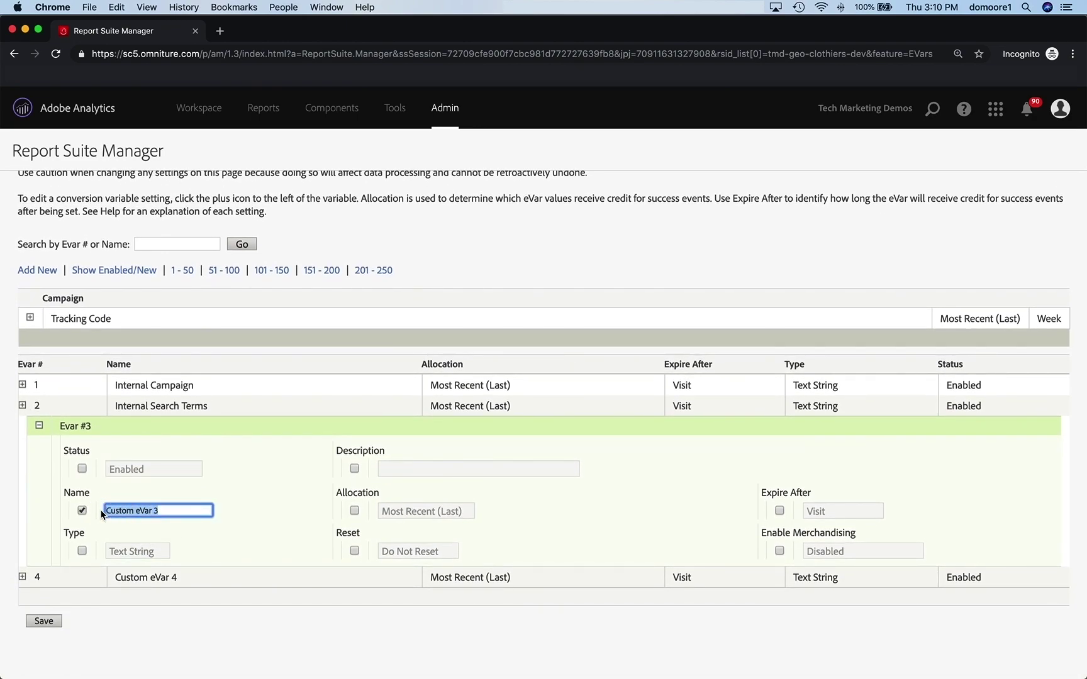
text(Search Term)
- Enable eVar 3's allocation setting with Most Recent (Last), then save the conversion variable changes and accept the expiration change
click(439, 513)
click(451, 515)
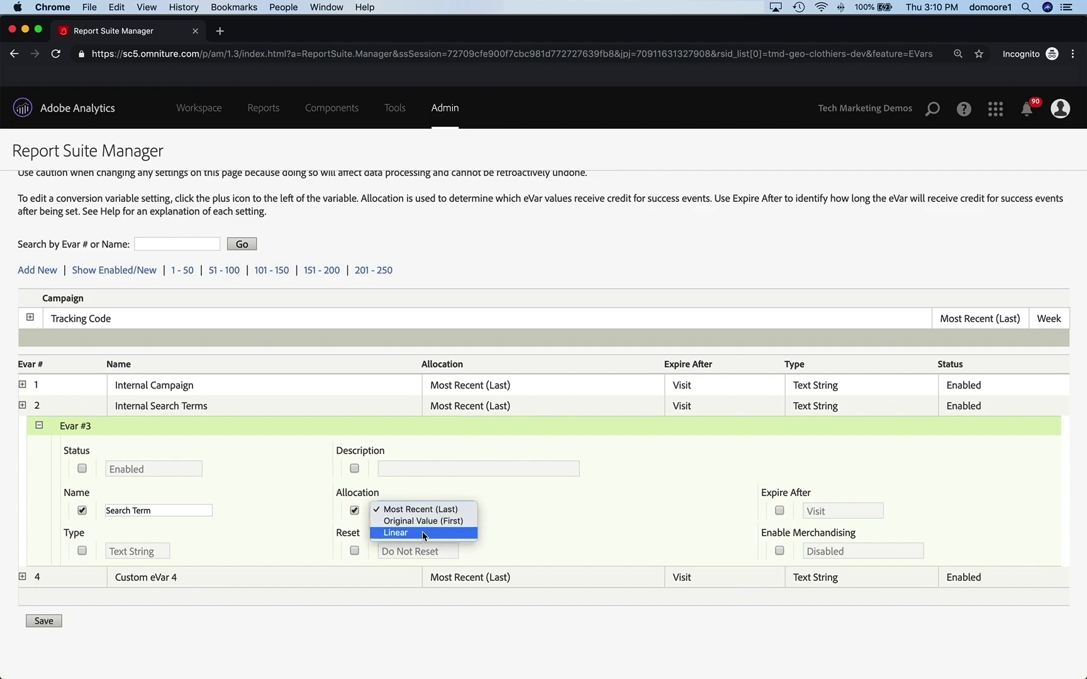
click(514, 504)
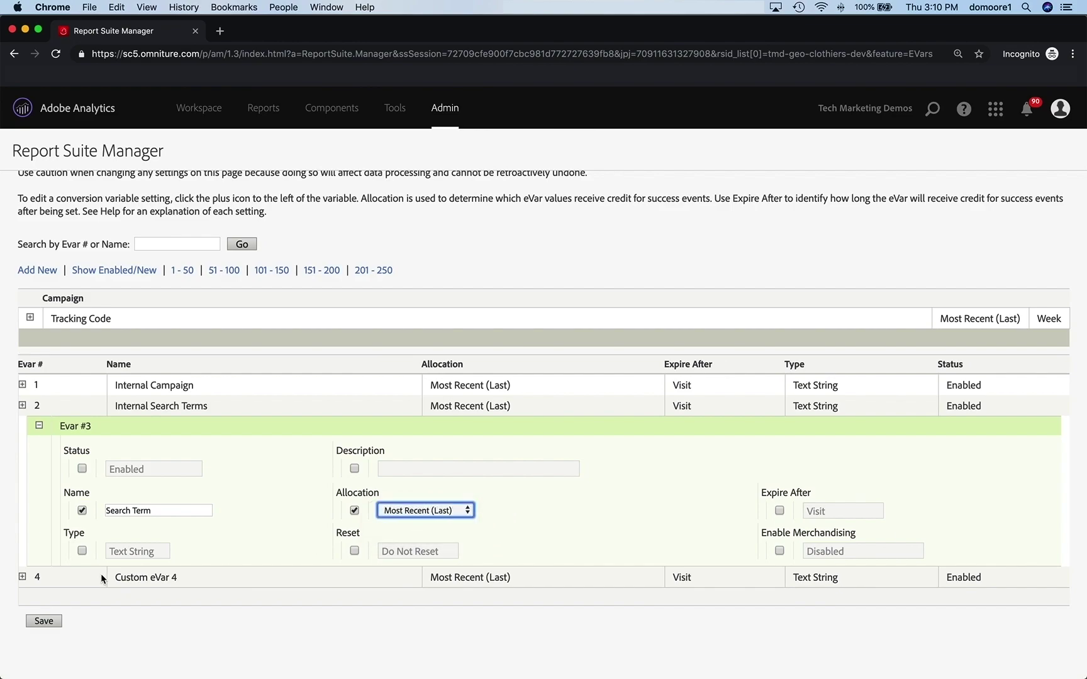
click(43, 622)
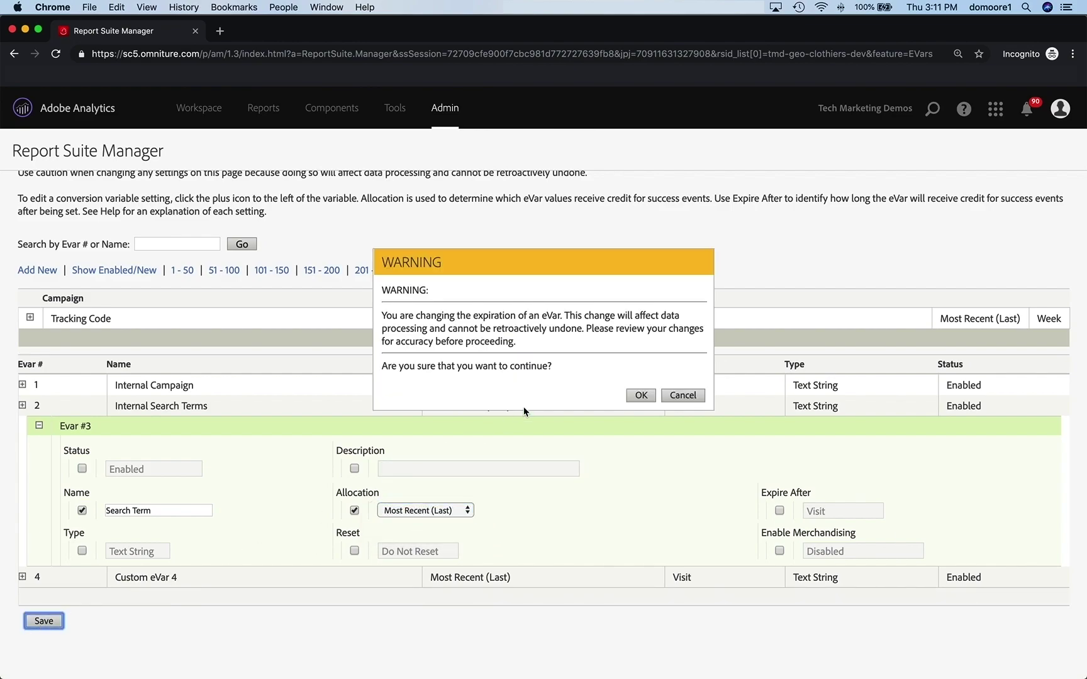
click(640, 396)
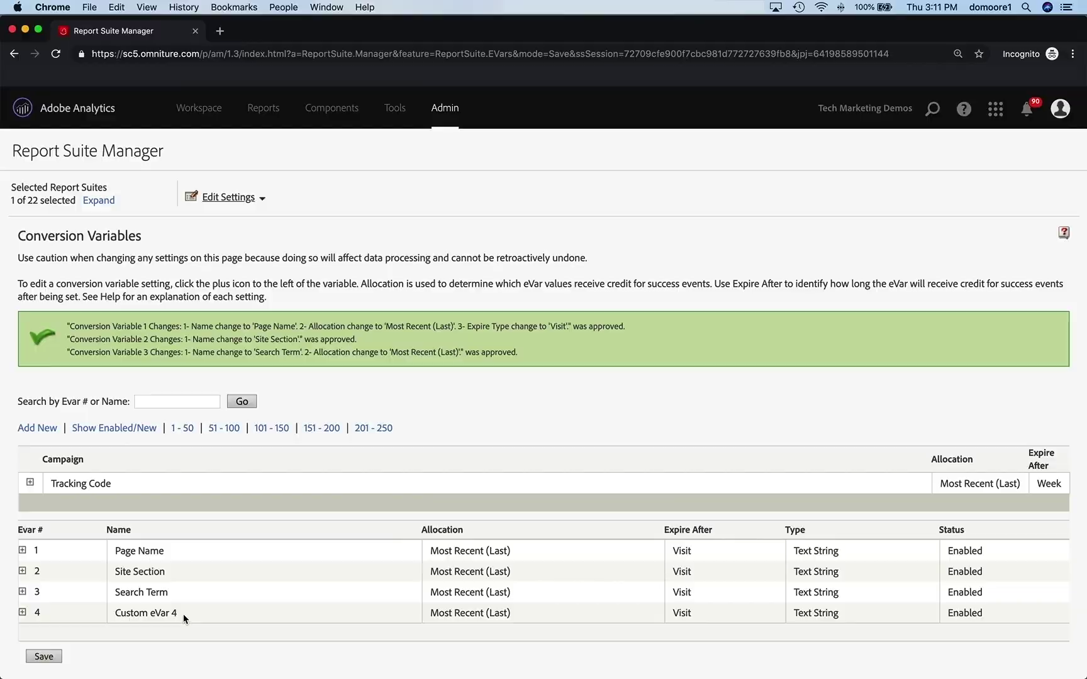
- Check the traffic variables in the Excel variable map and open the report suite's Traffic Variables settings in Chrome
key(super+Tab)
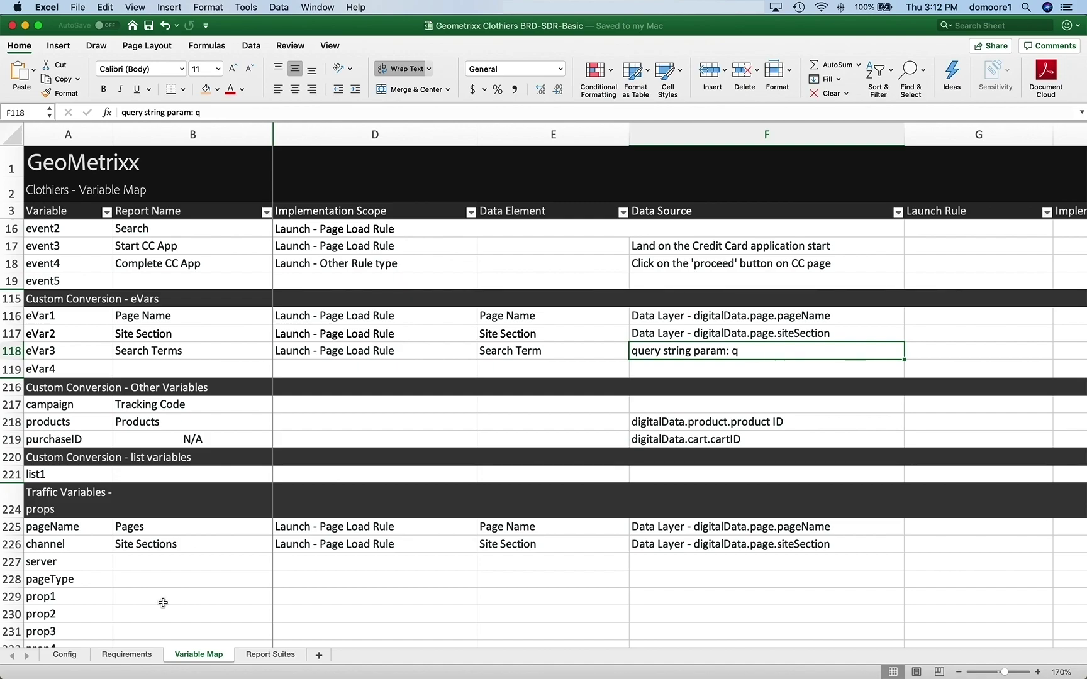
key(super+Tab)
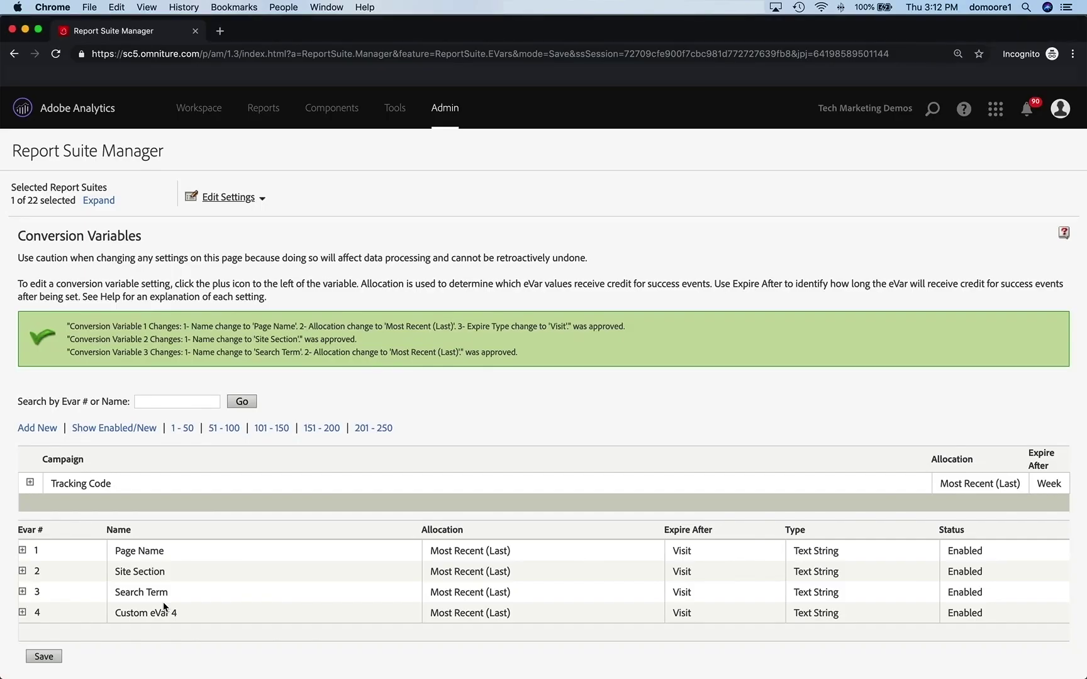
click(231, 199)
mouse_move(242, 230)
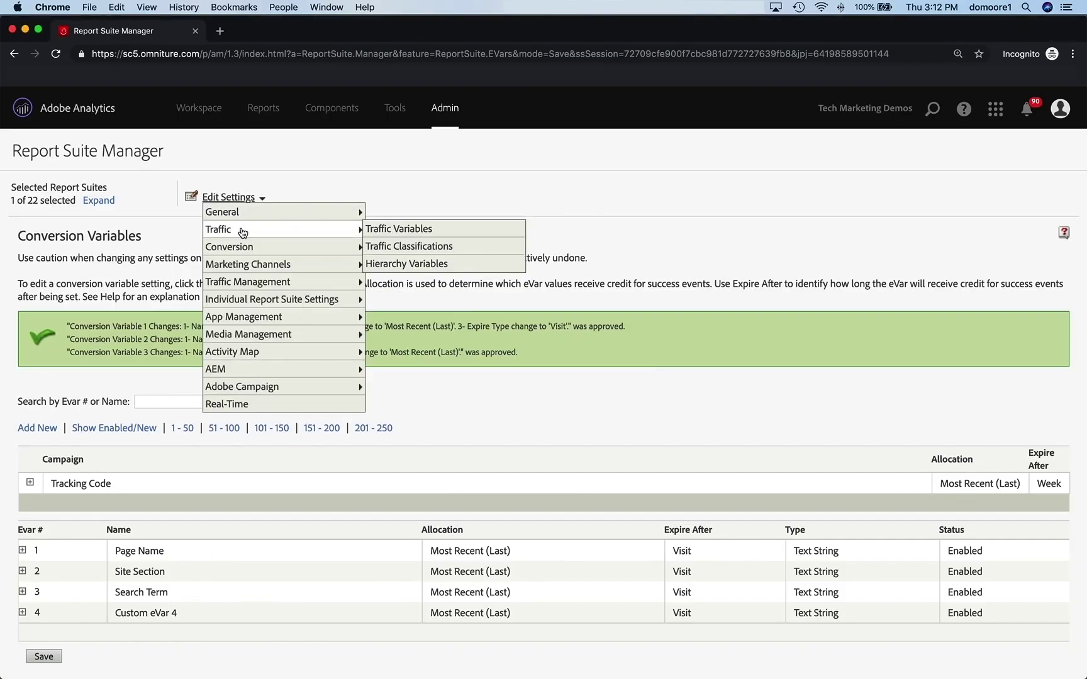
click(403, 230)
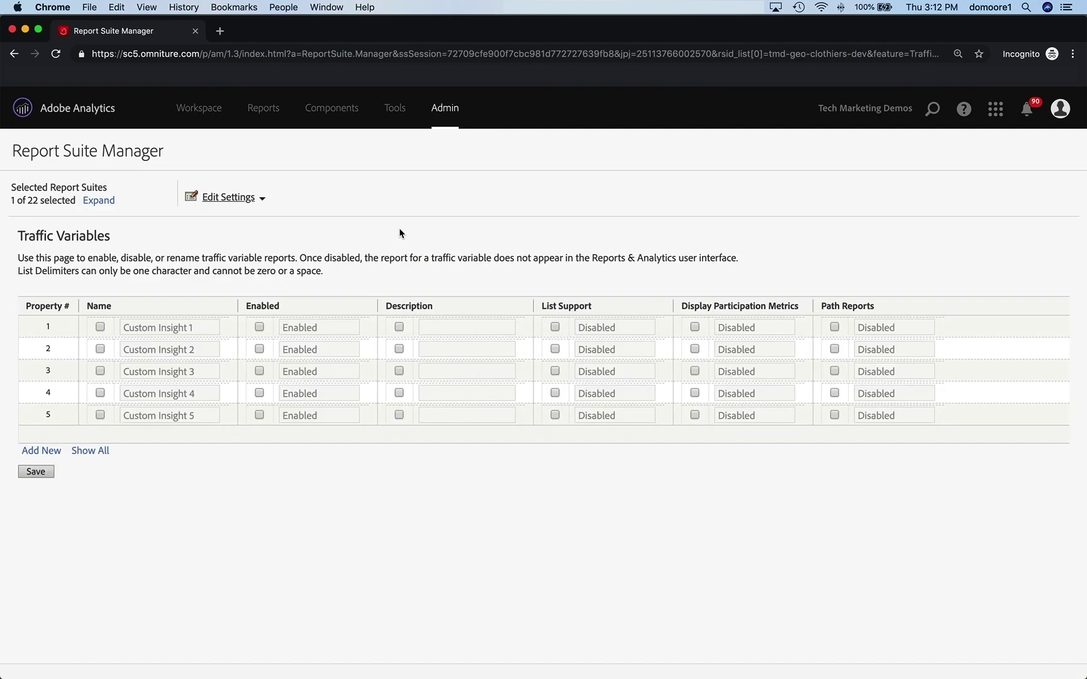
- Set the status of traffic variable property 1 to Disabled
click(171, 324)
click(289, 327)
click(326, 327)
click(326, 327)
click(301, 313)
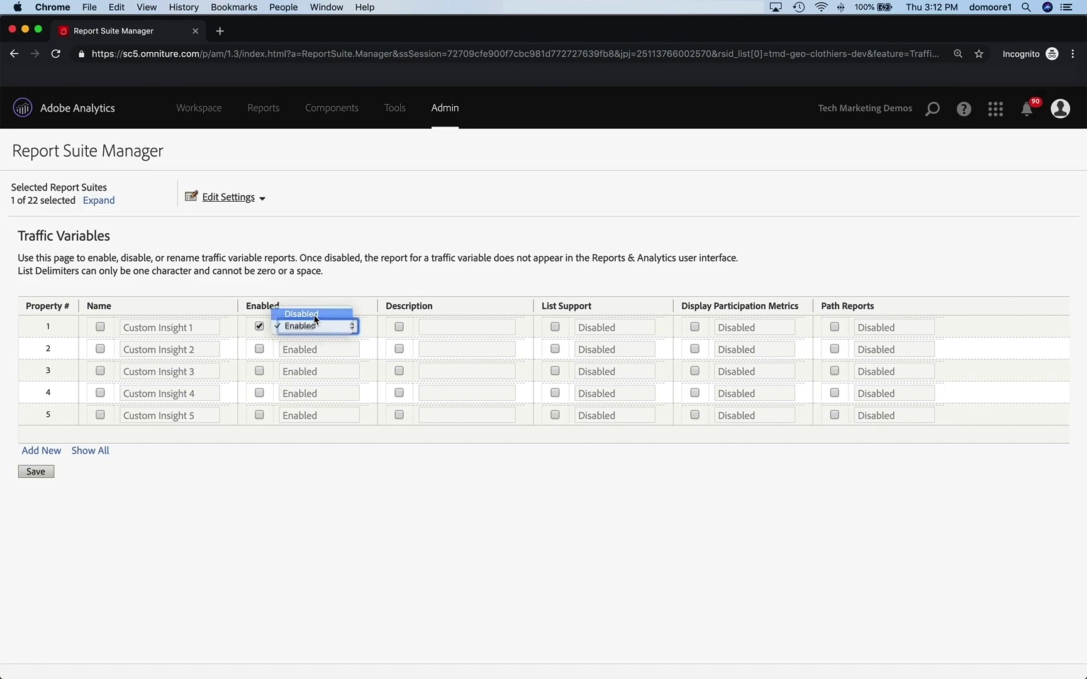